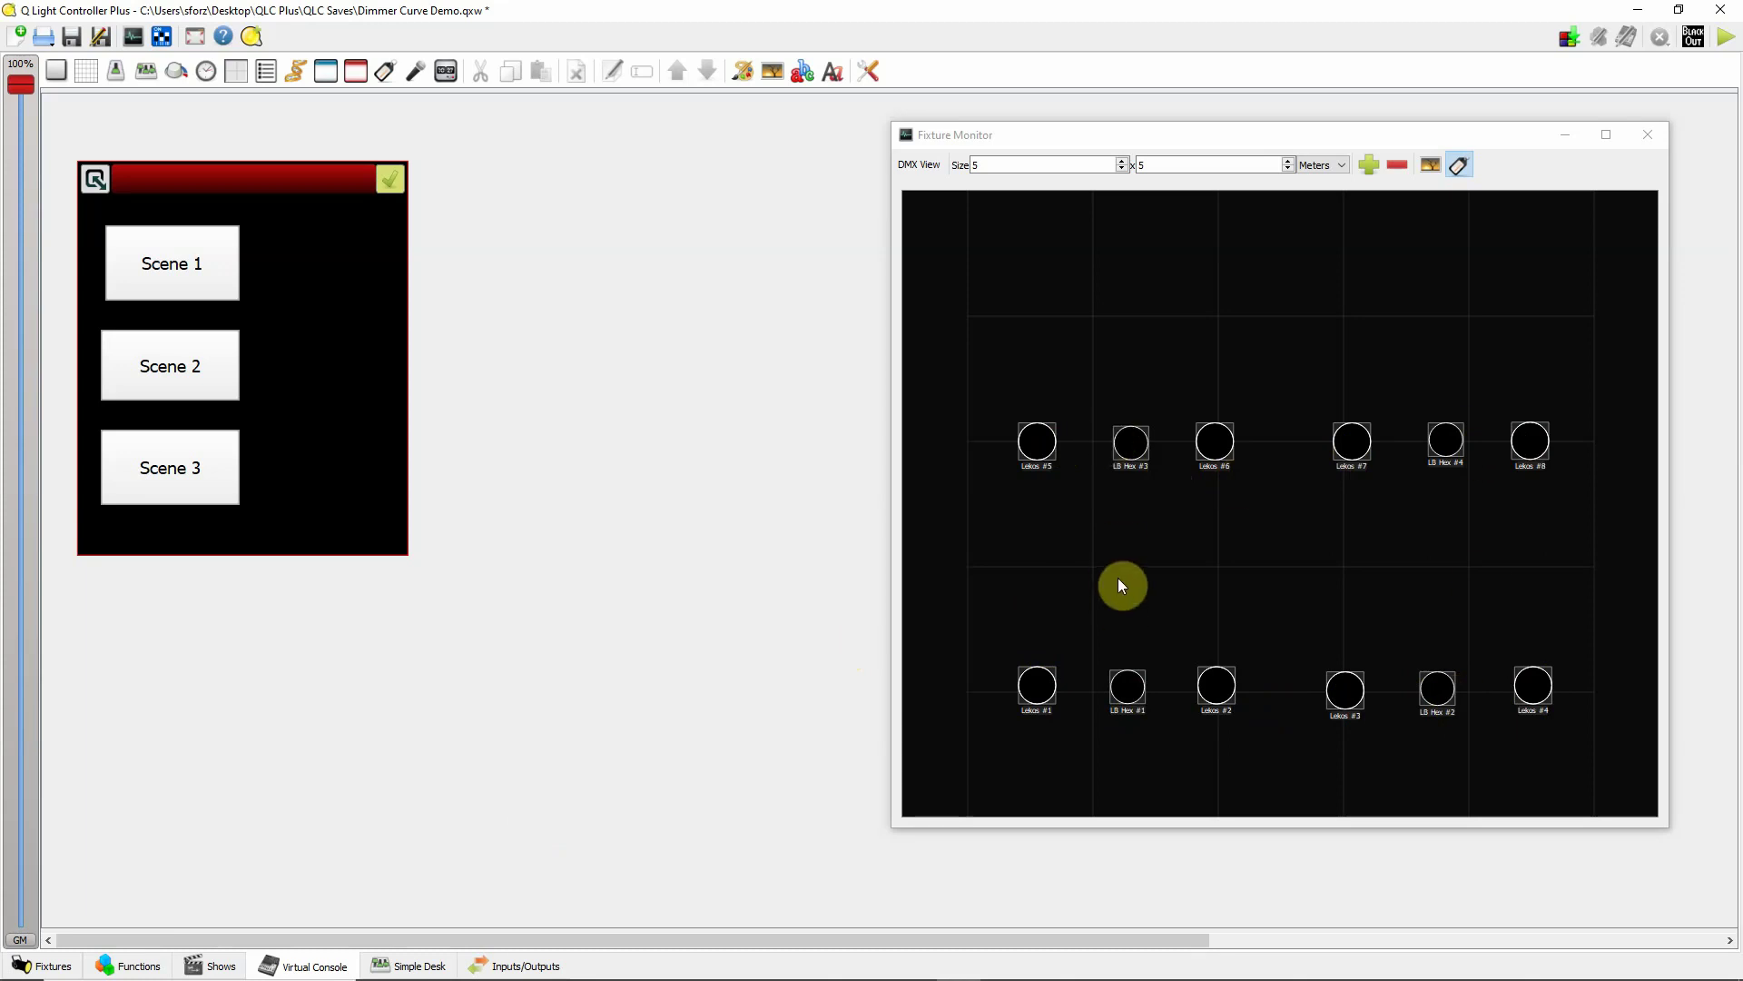
# In operate mode, play Scenes 1, 2 and 3, stop Scene 3, then return to design mode.
pyautogui.click(1726, 36)
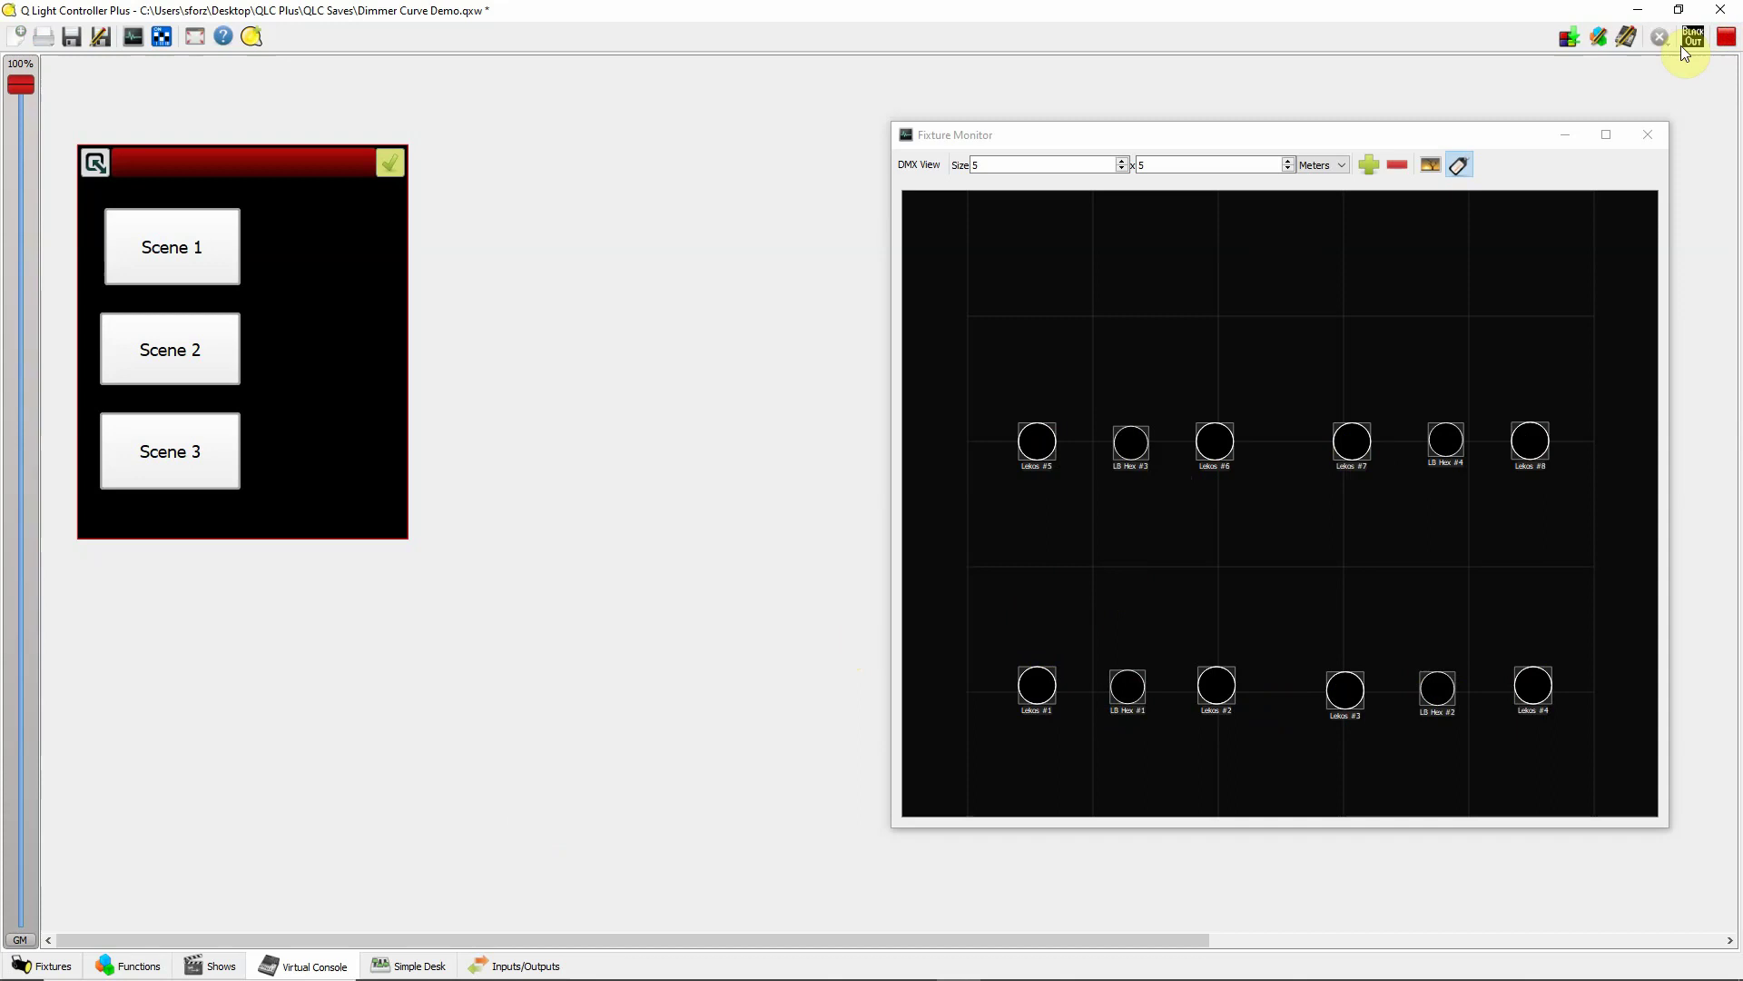
pyautogui.click(190, 247)
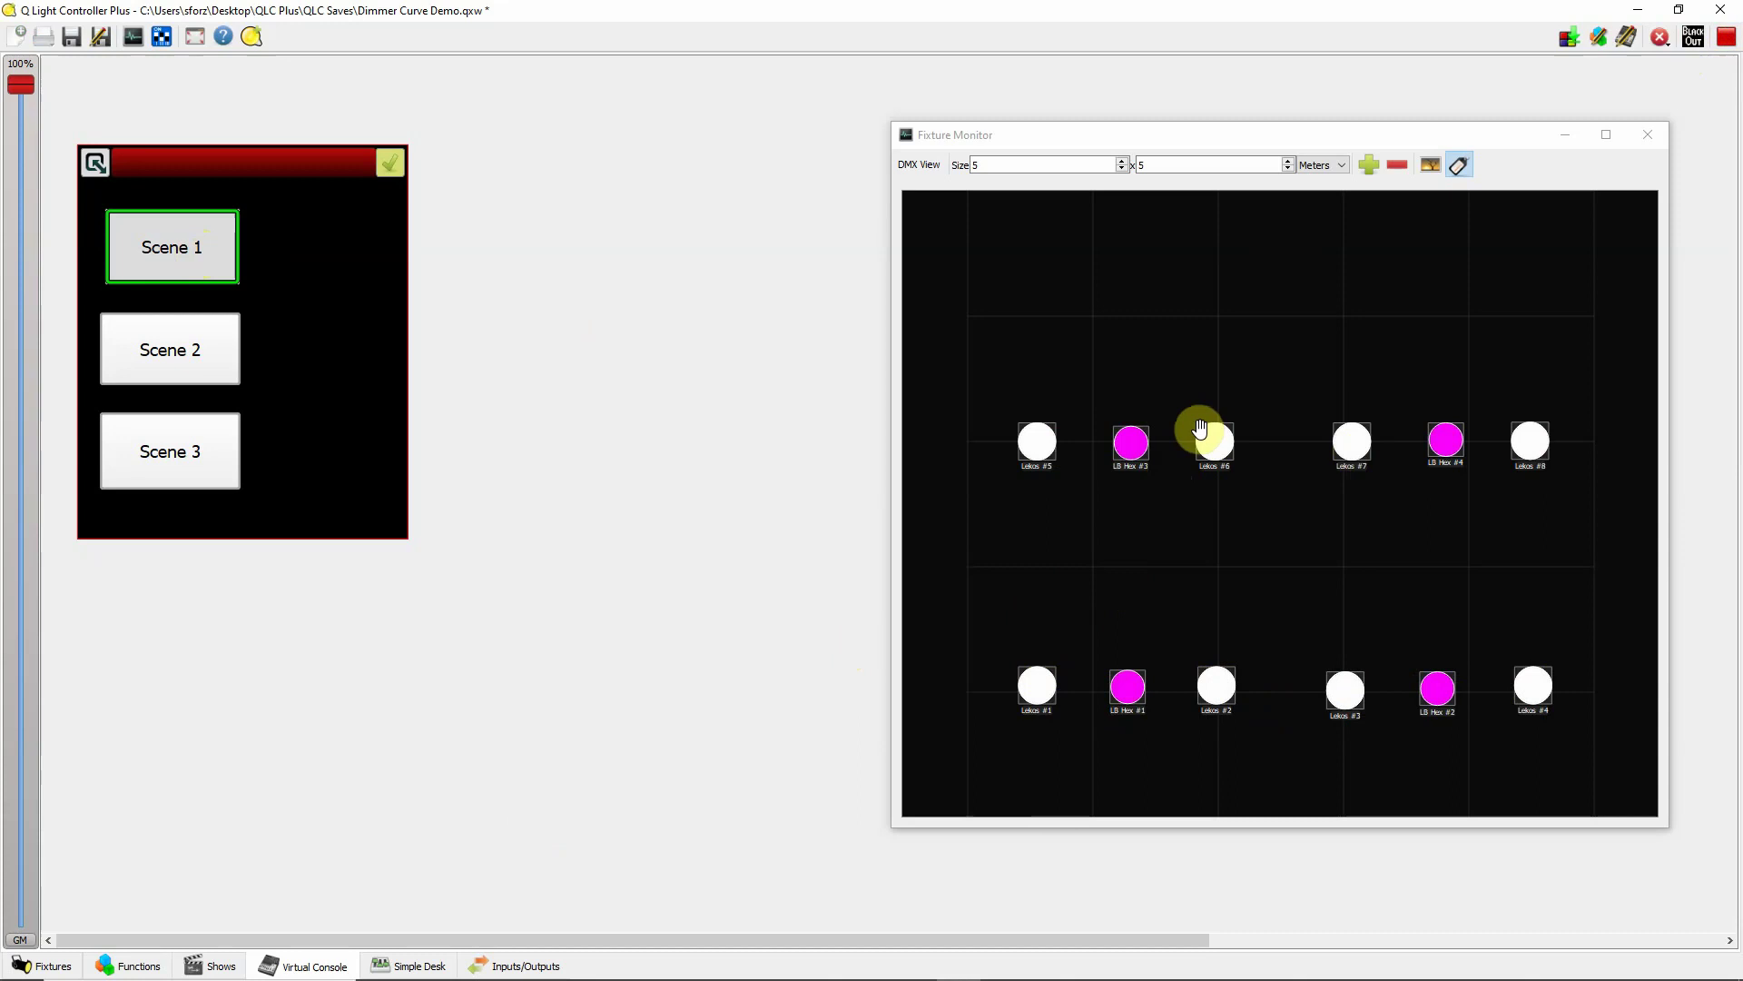
pyautogui.click(190, 360)
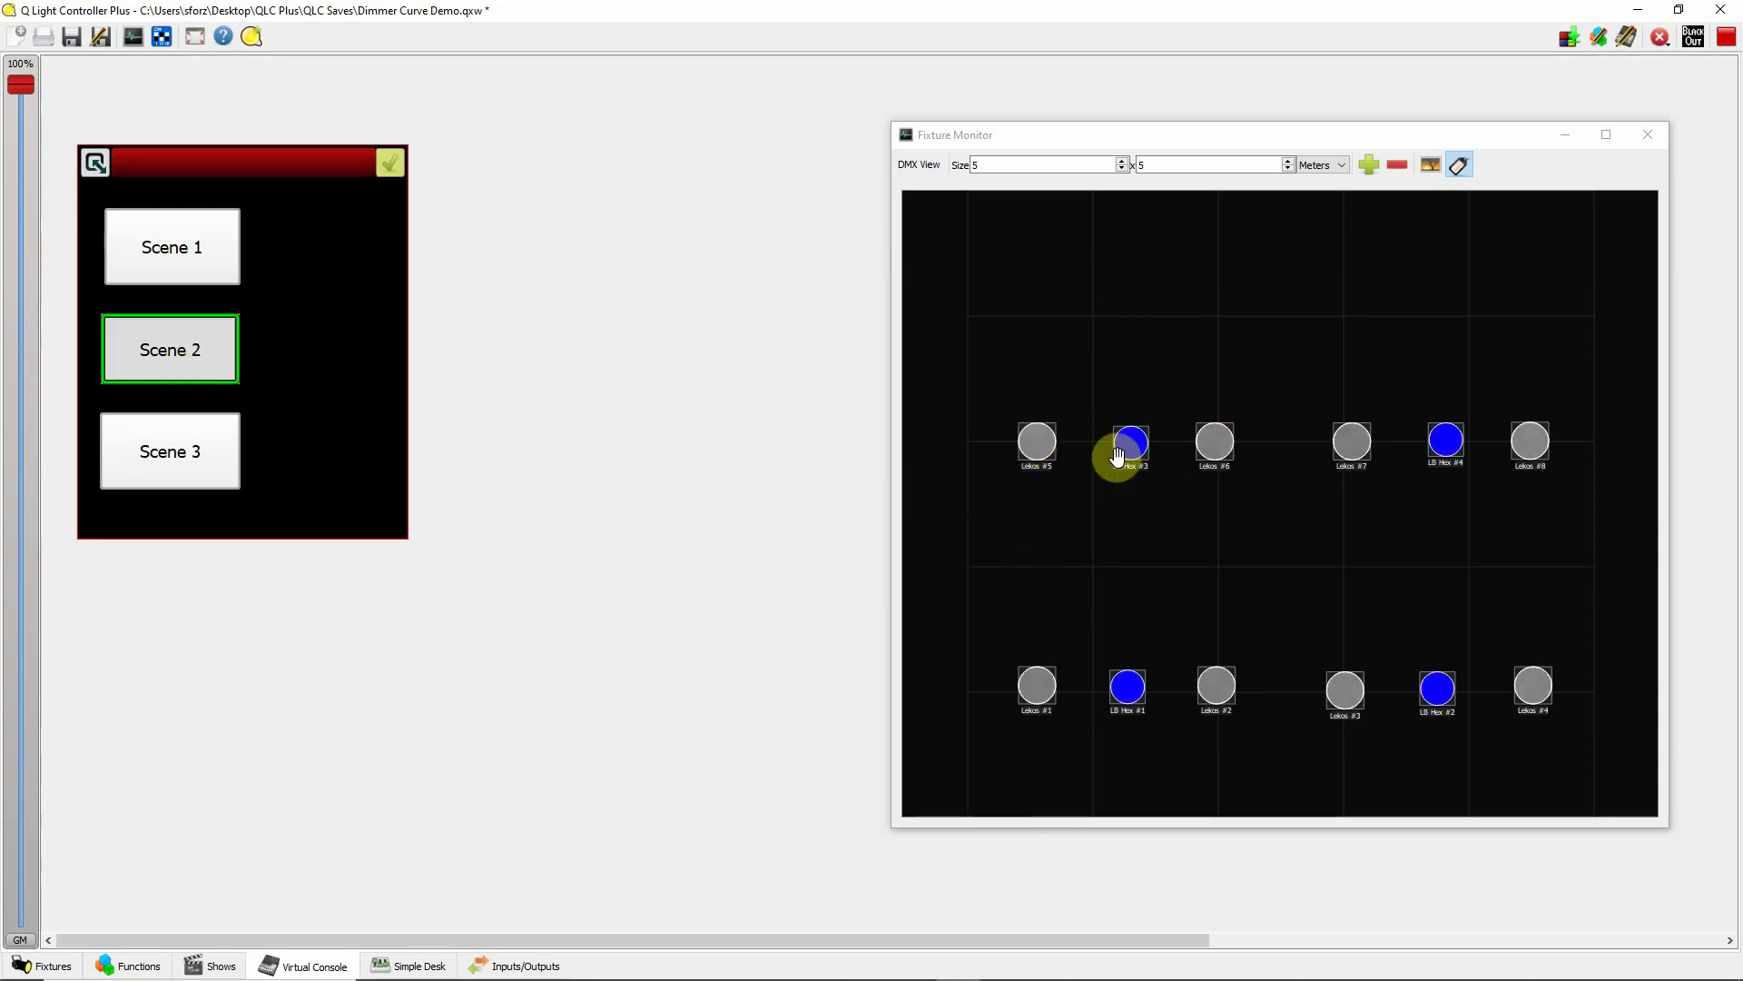
pyautogui.click(198, 456)
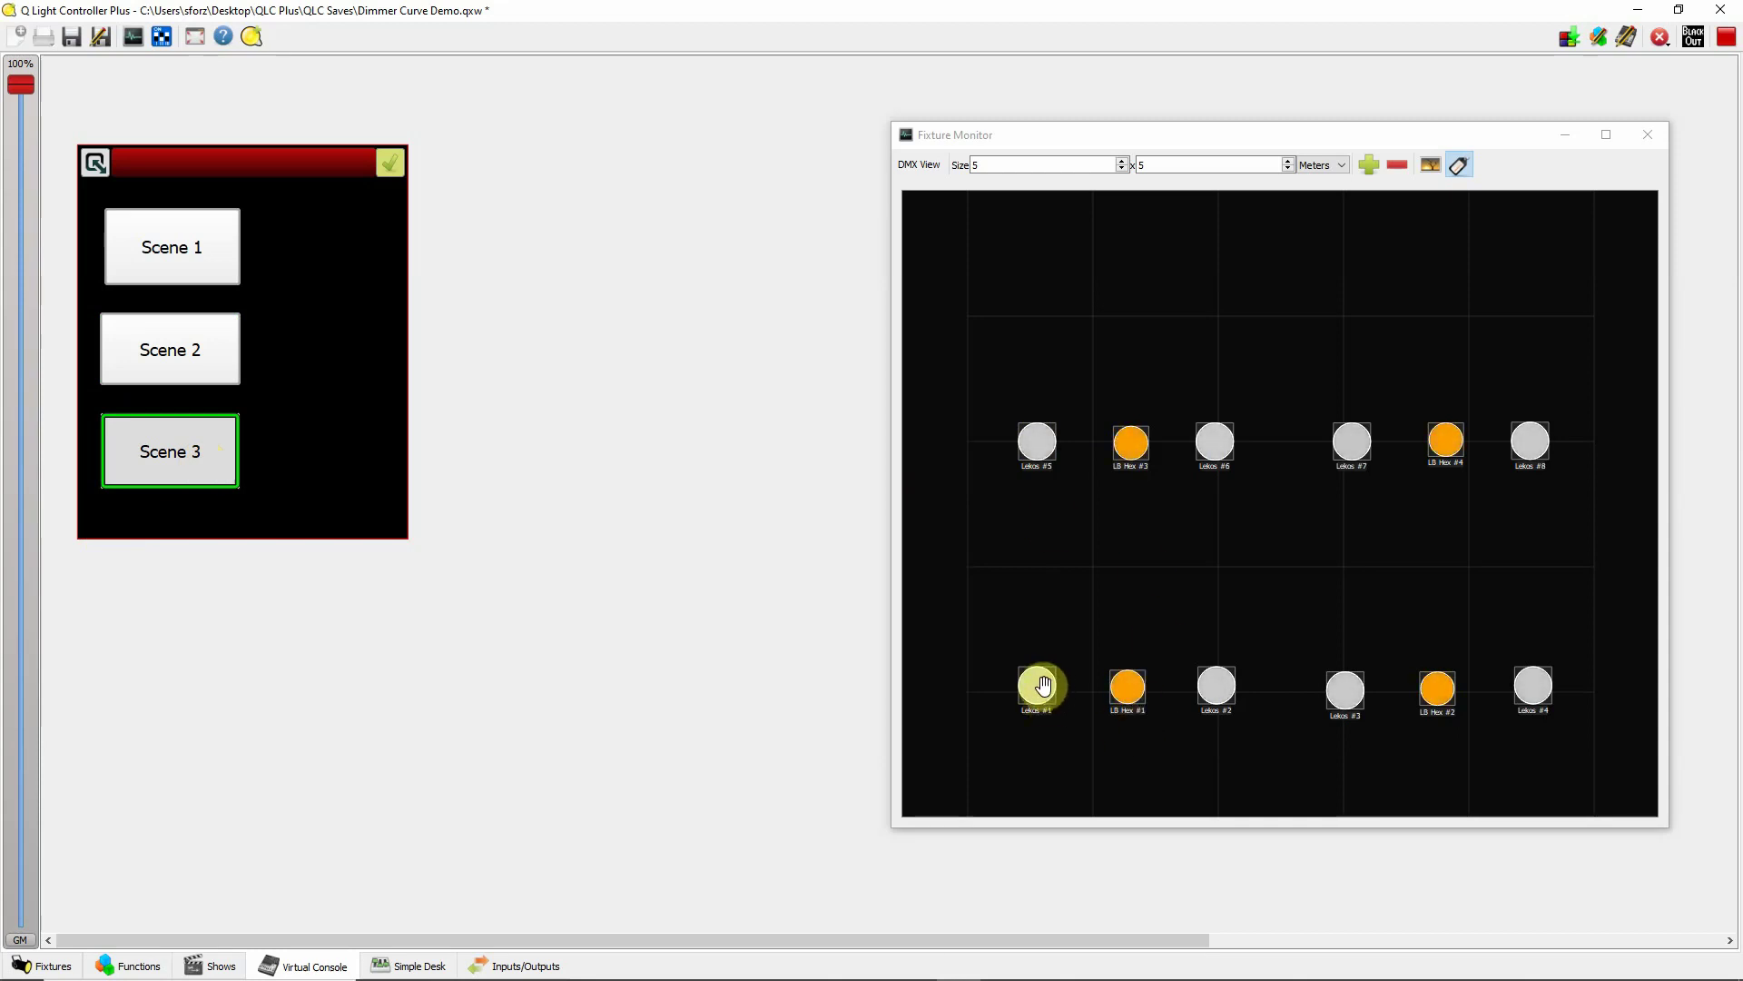
pyautogui.click(195, 456)
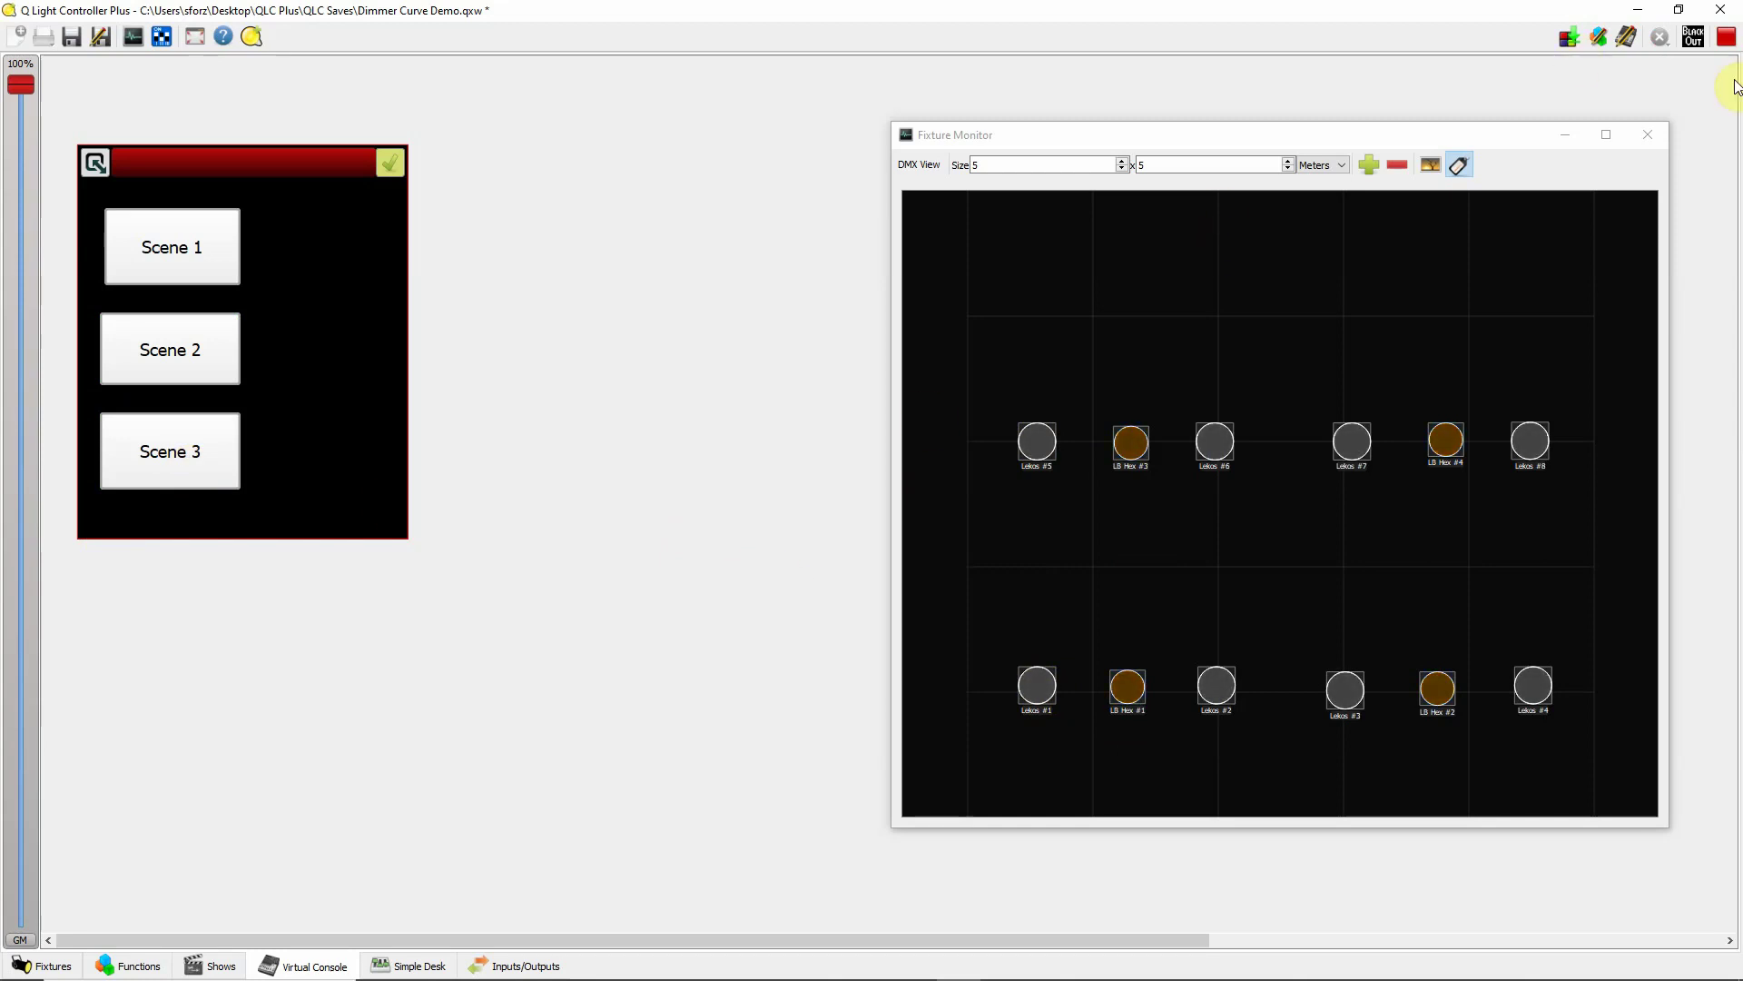
pyautogui.click(1726, 37)
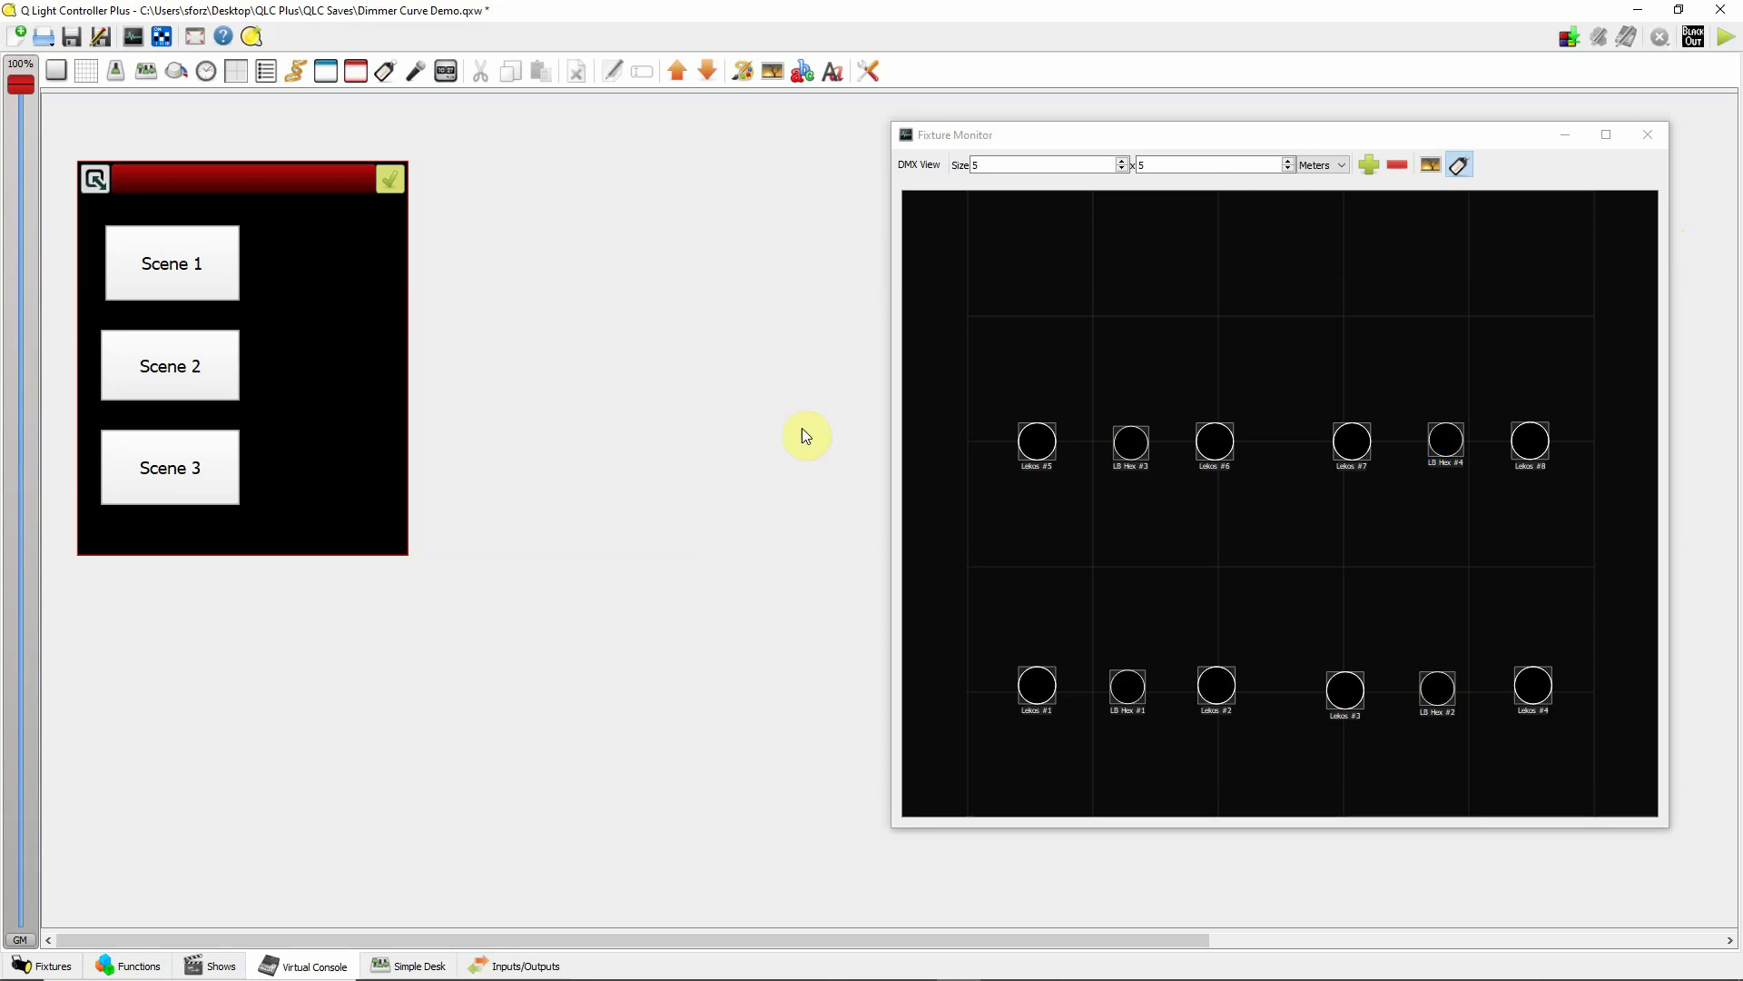
# From the Fixtures page, open the channel properties and expand LB Hex #1.
pyautogui.click(46, 966)
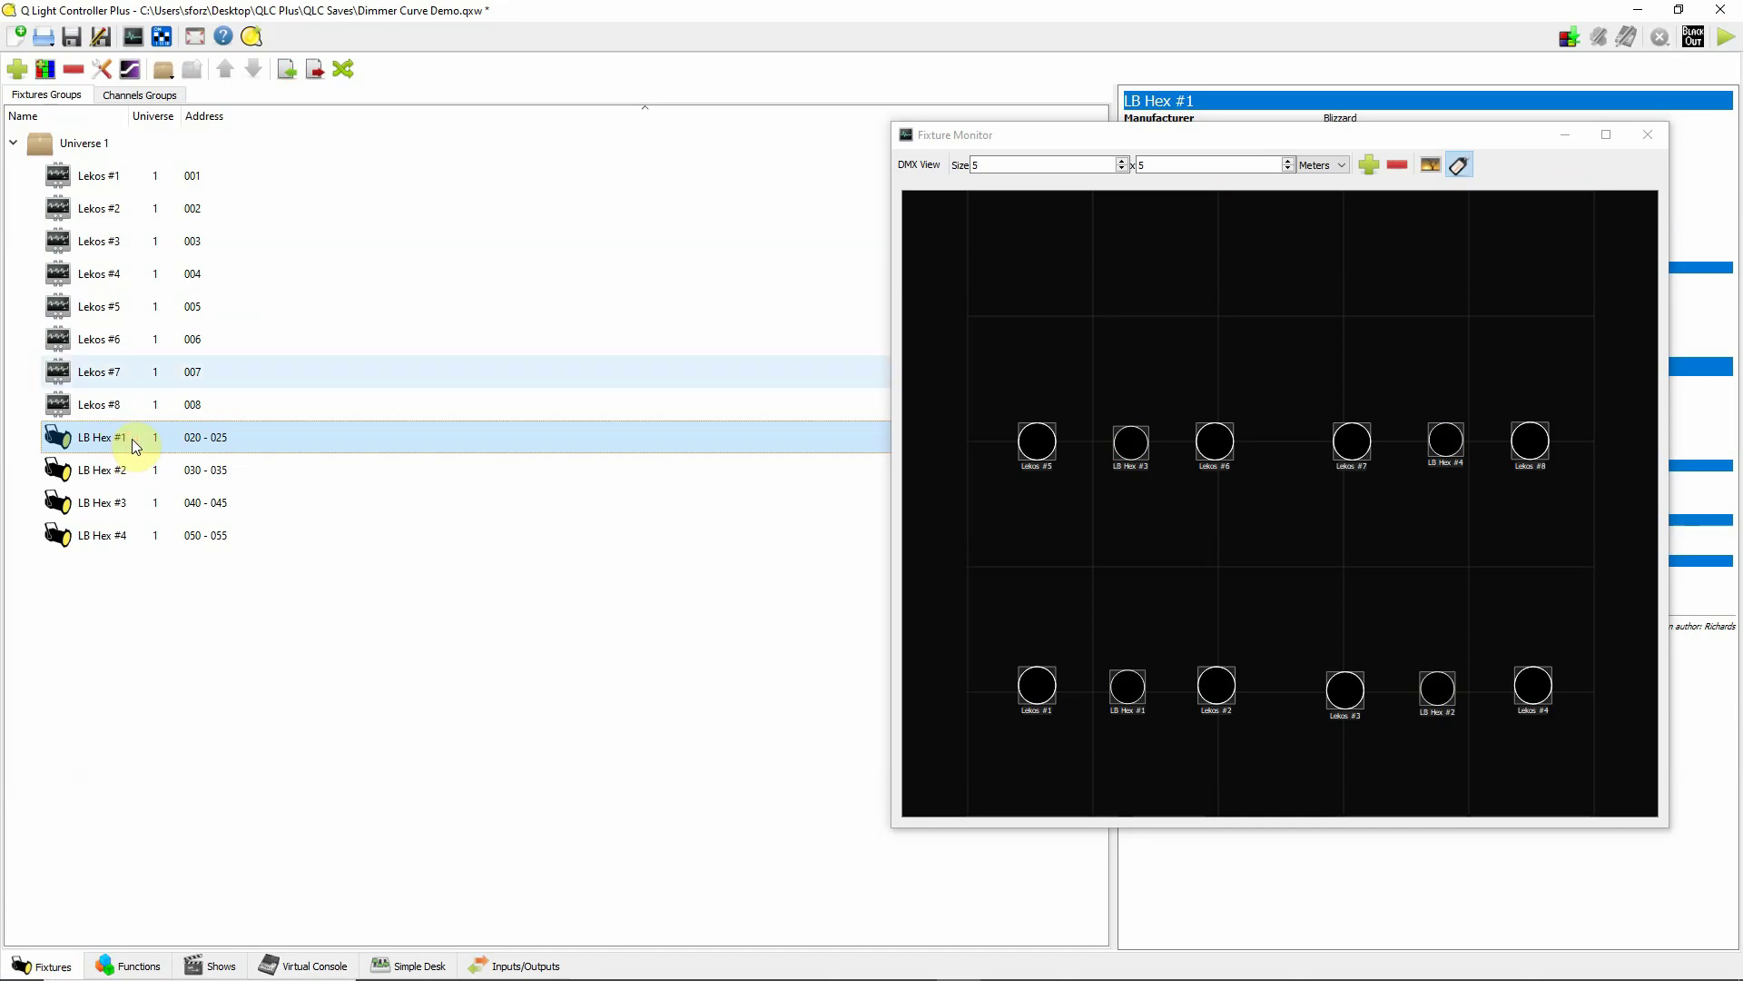
pyautogui.click(129, 70)
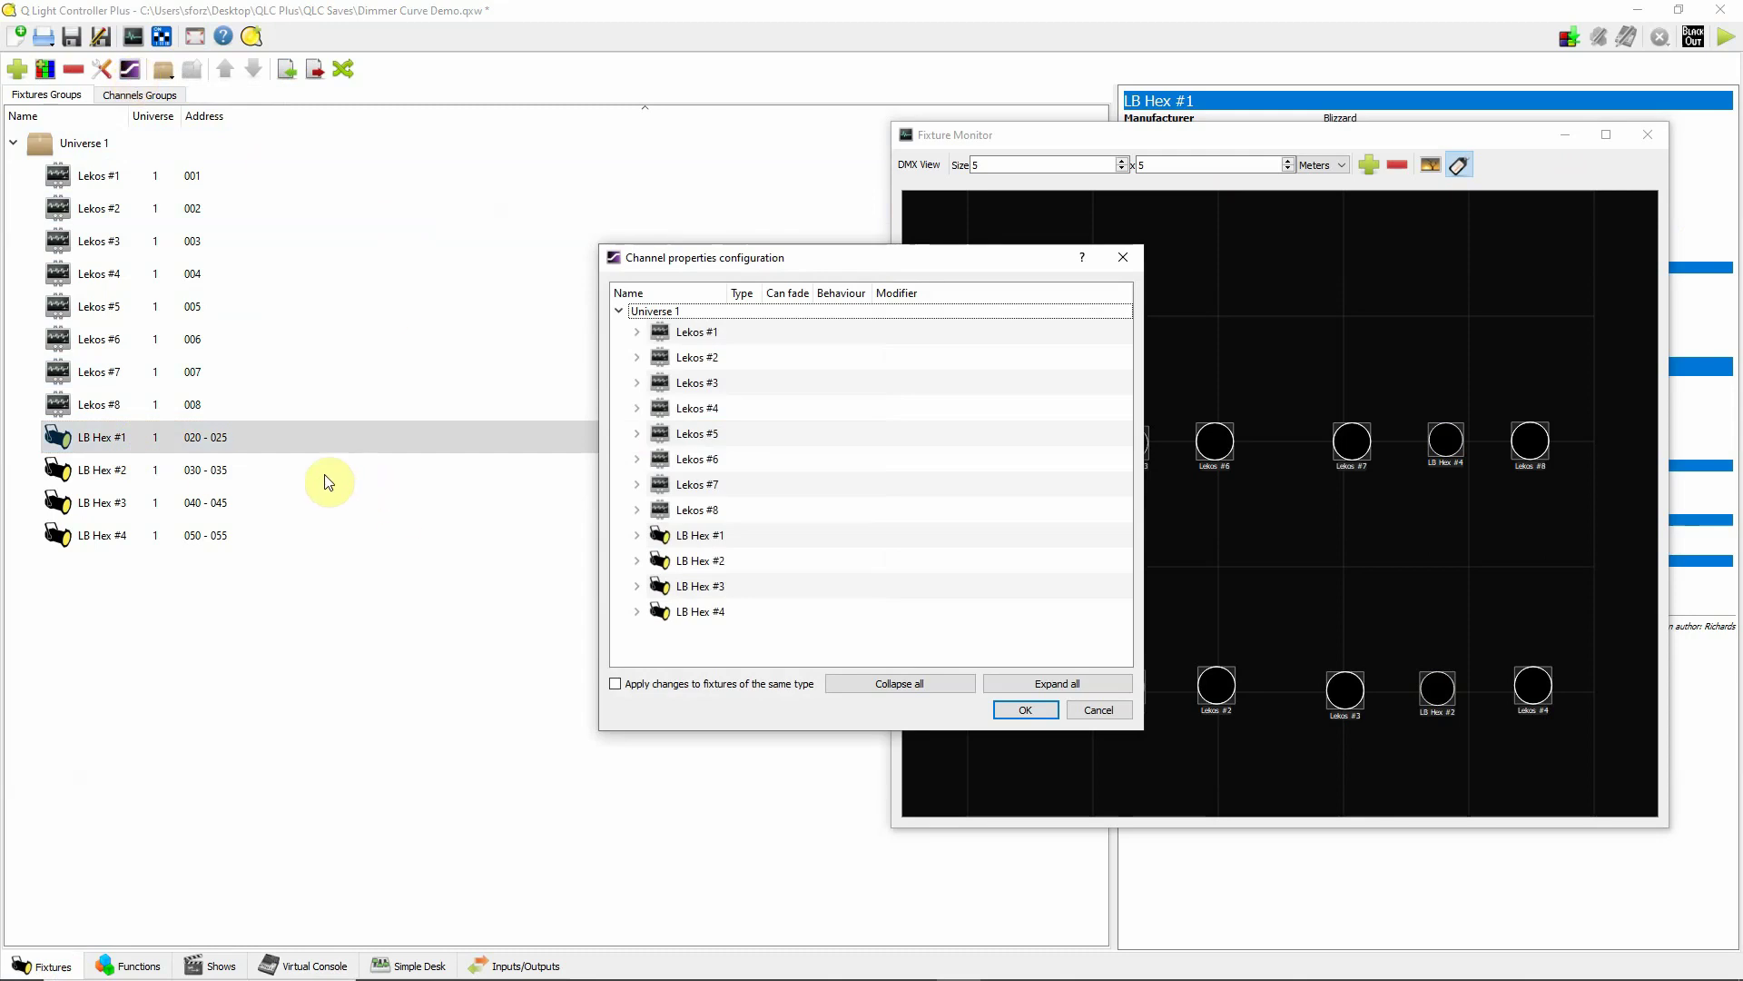
pyautogui.click(638, 537)
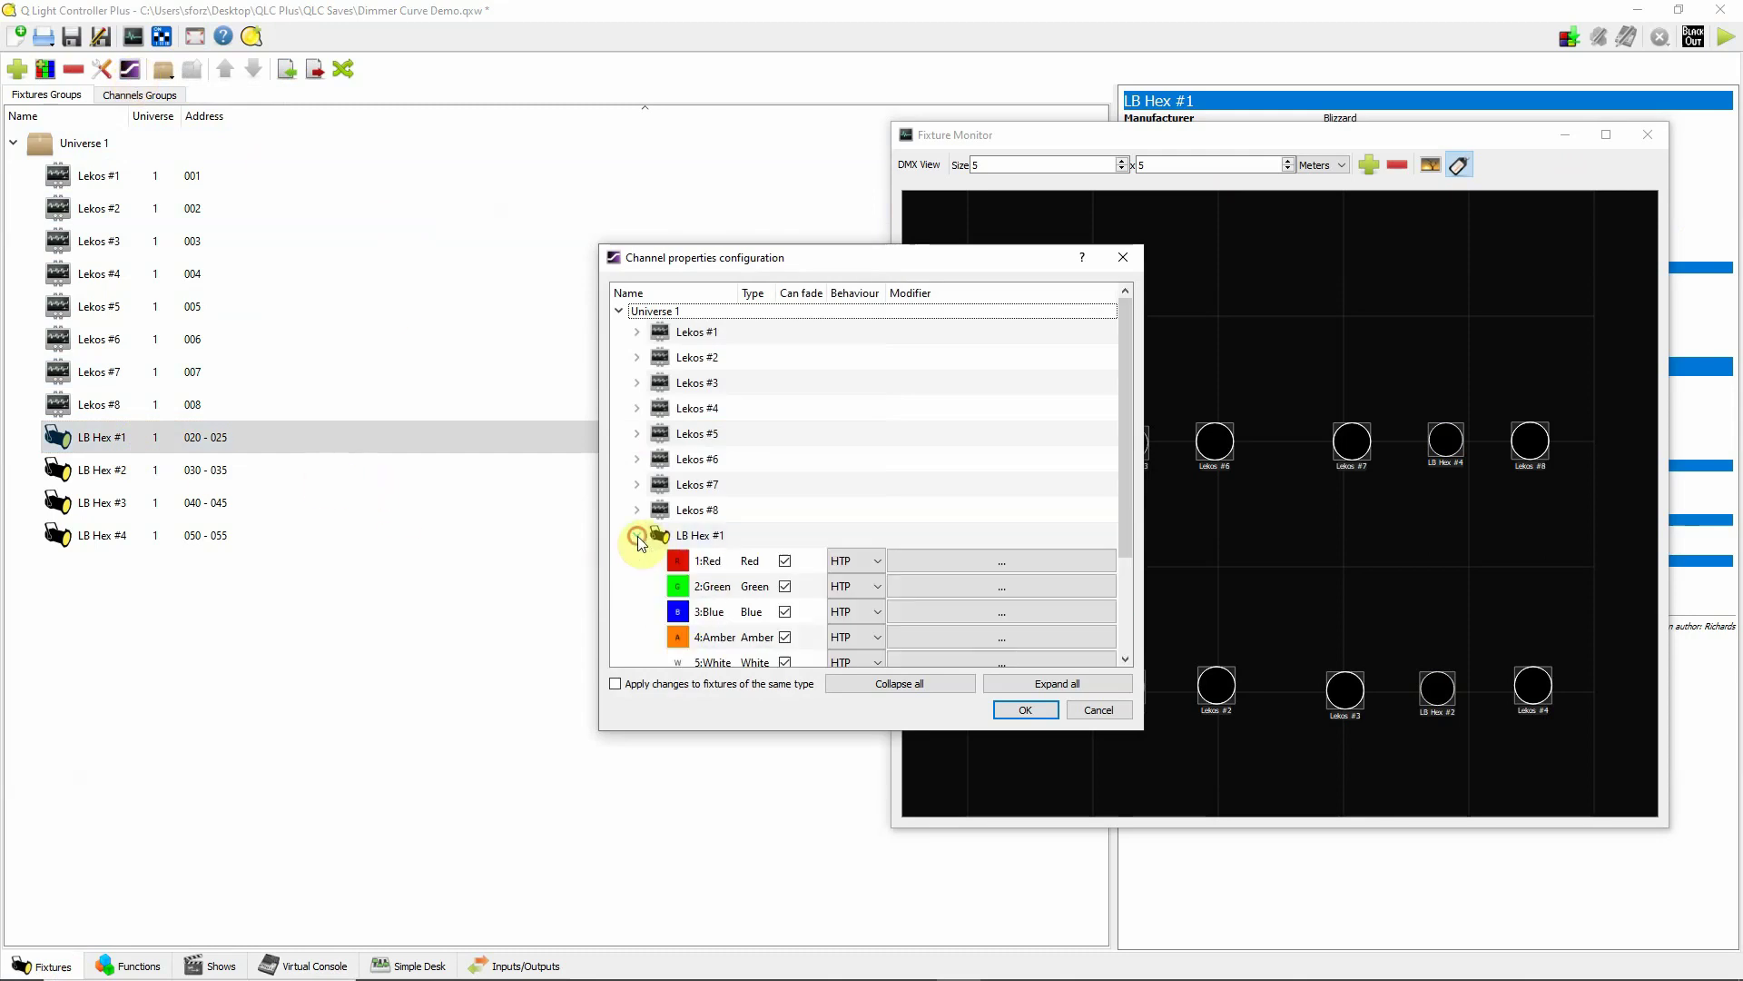
# Move, widen and scroll the channel properties window to show all six Red–UV channels.
pyautogui.moveTo(933, 254); pyautogui.dragTo(680, 206)
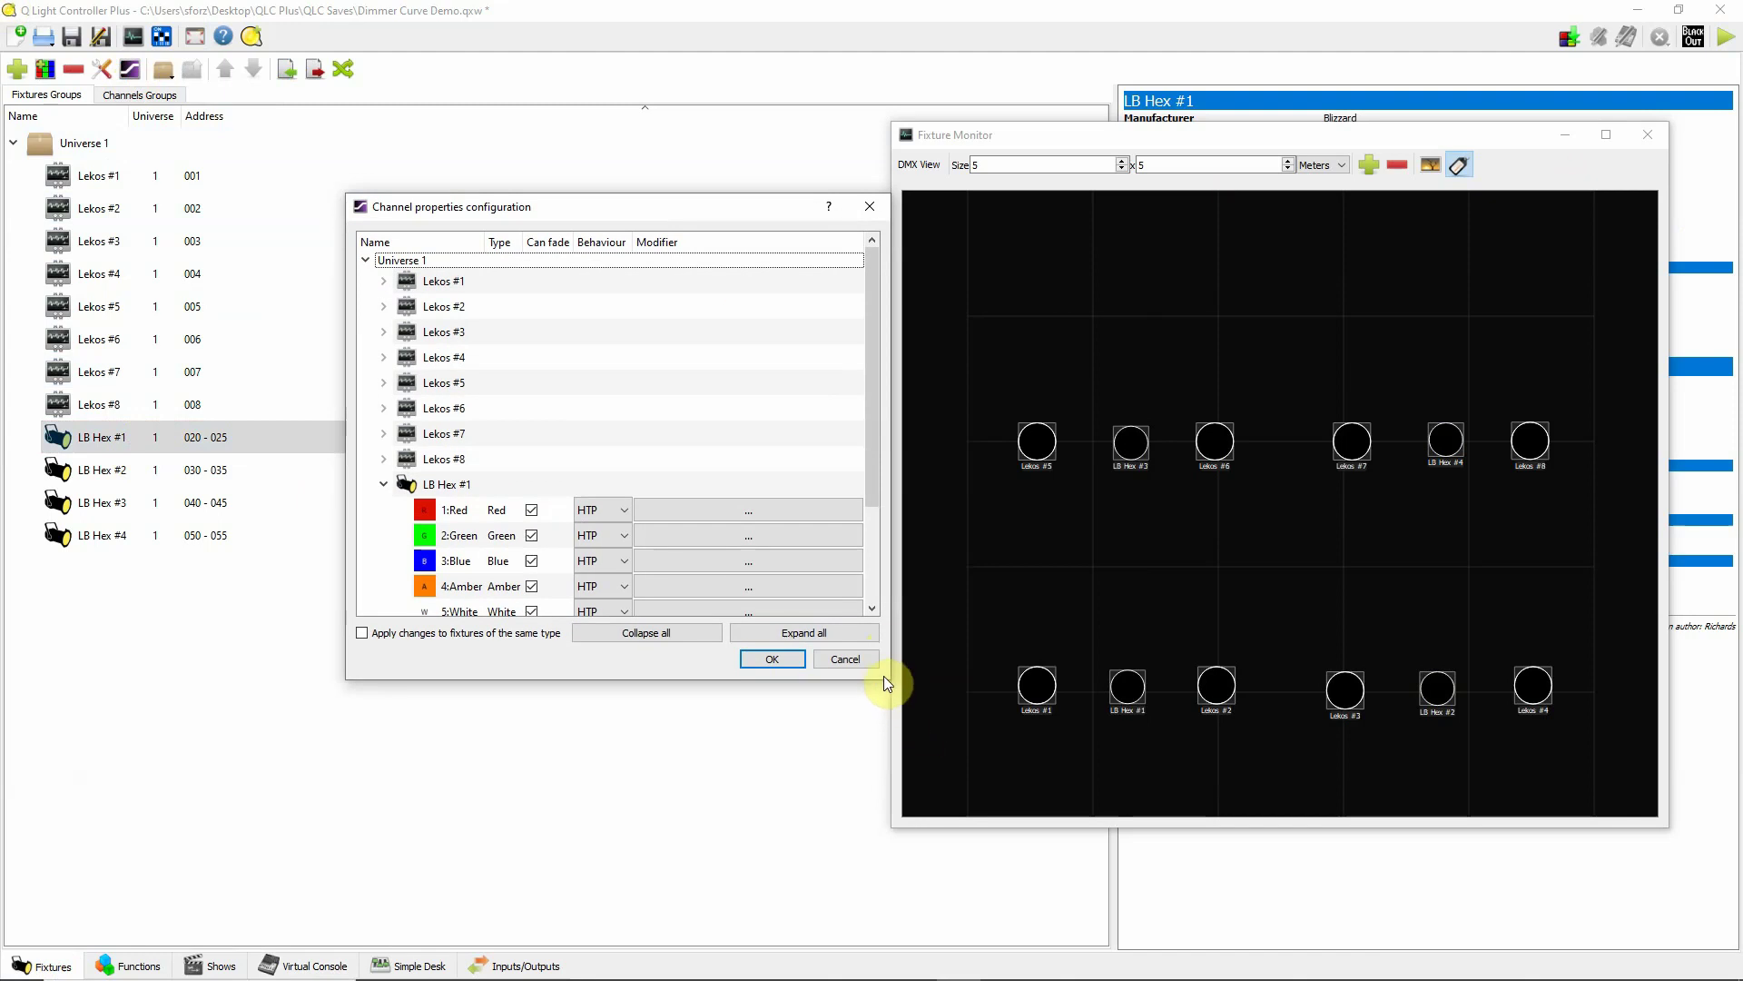
pyautogui.moveTo(886, 676); pyautogui.dragTo(895, 679)
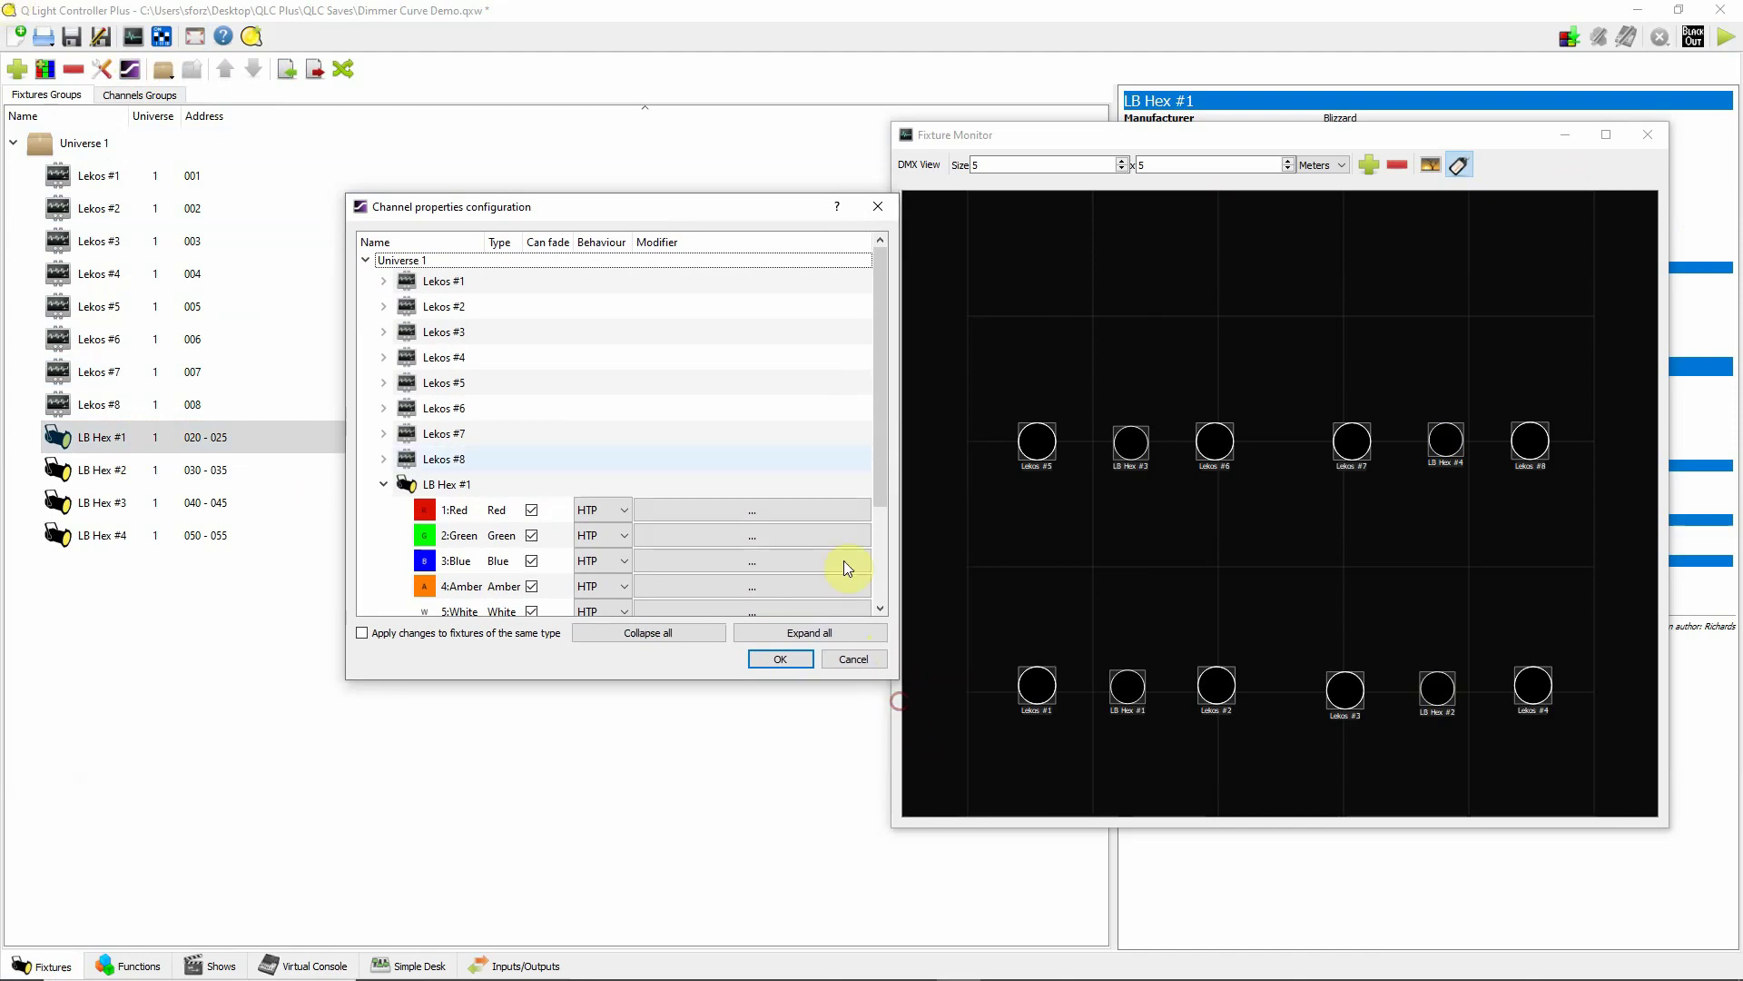
pyautogui.moveTo(875, 488); pyautogui.dragTo(883, 569)
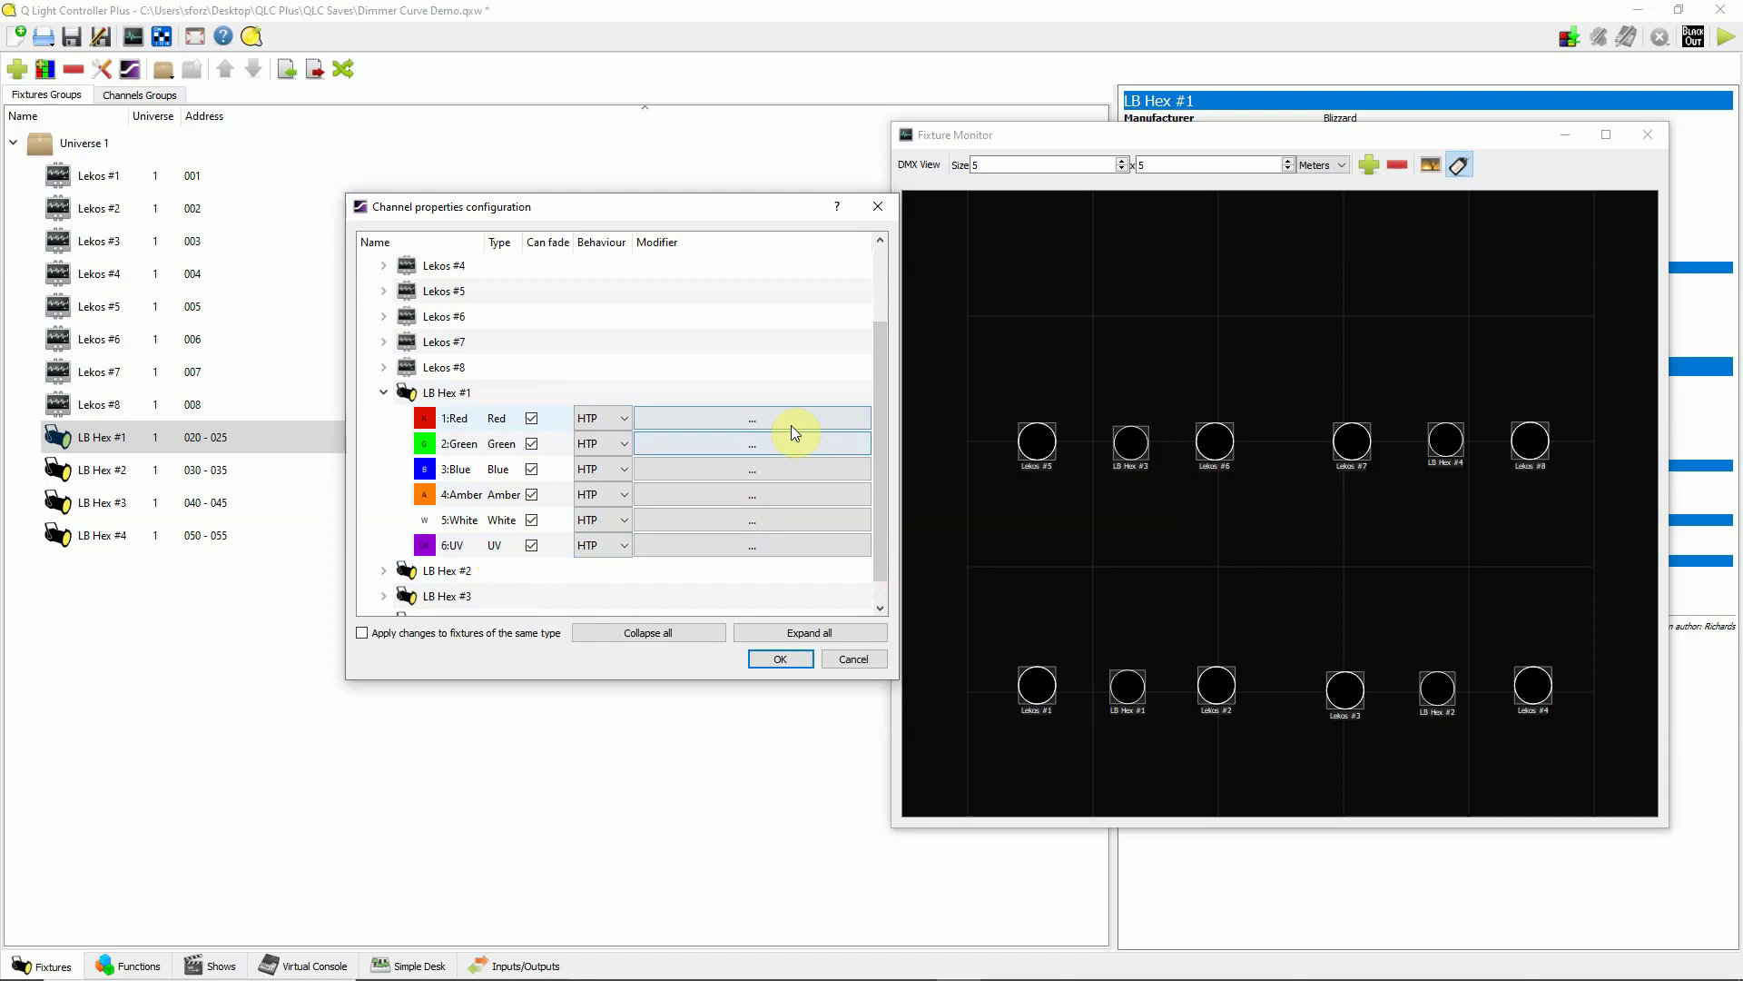
# Open the Red channel's modifier curve and compare Exponential Deep with Linear, keeping Exponential Deep.
pyautogui.click(759, 419)
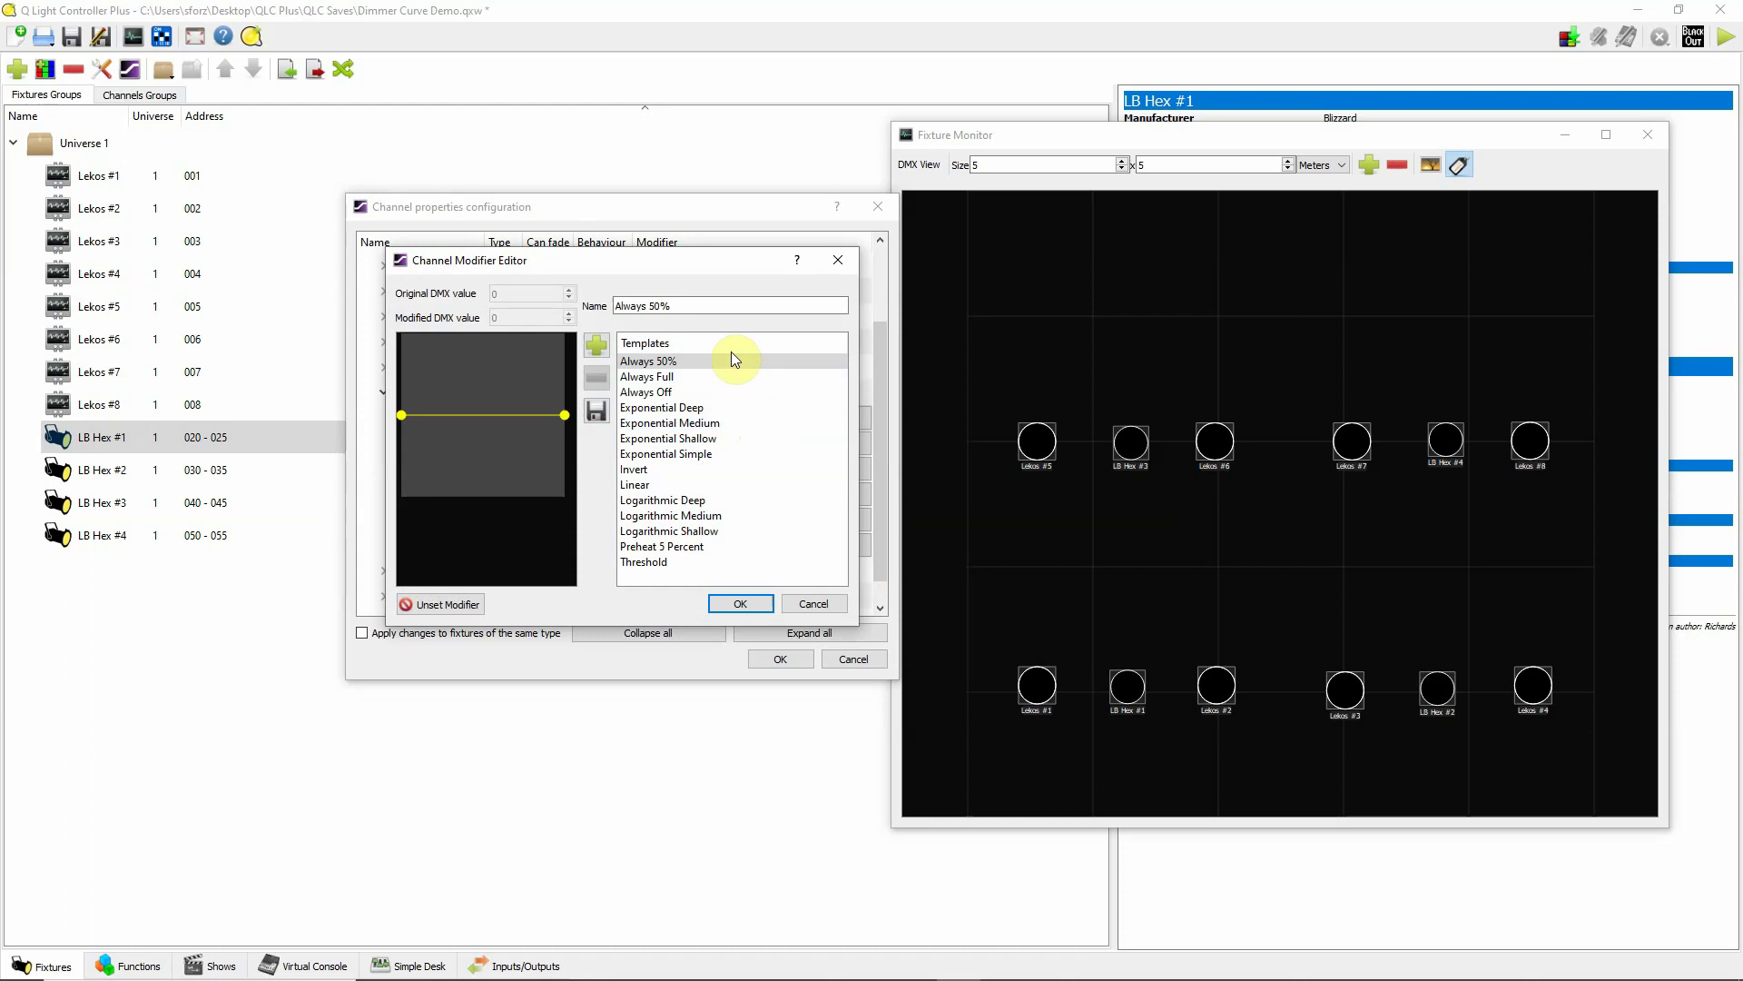
pyautogui.click(712, 409)
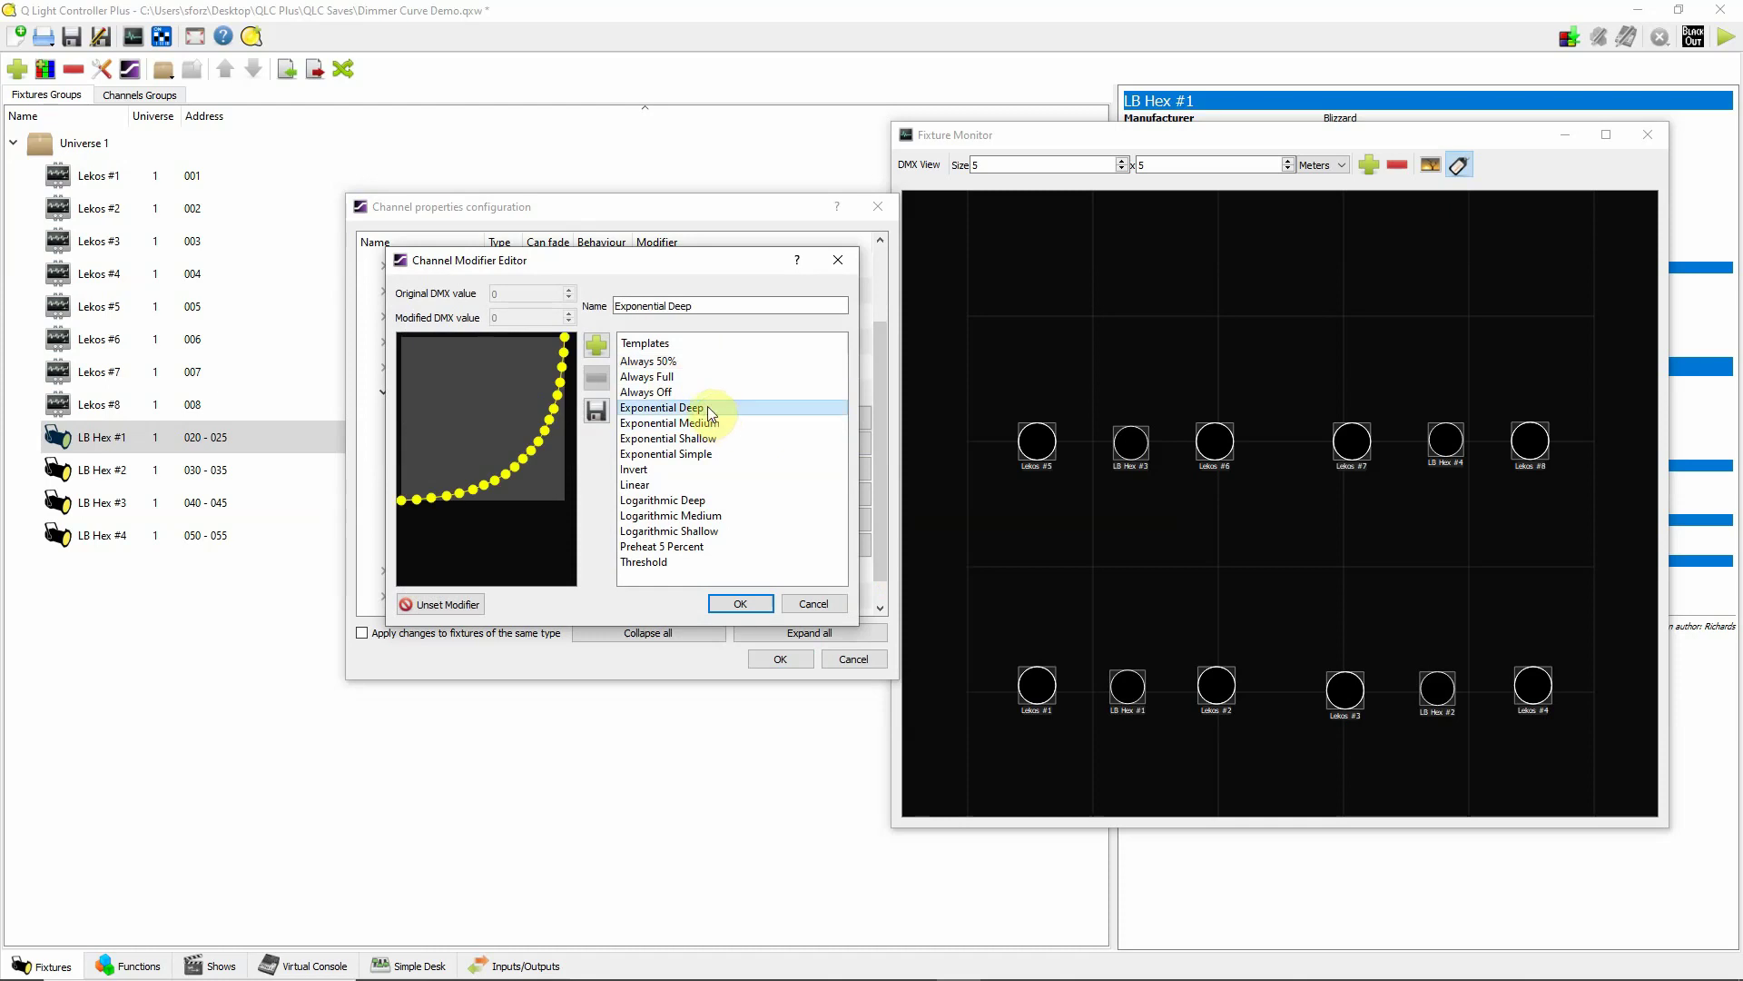
pyautogui.click(673, 487)
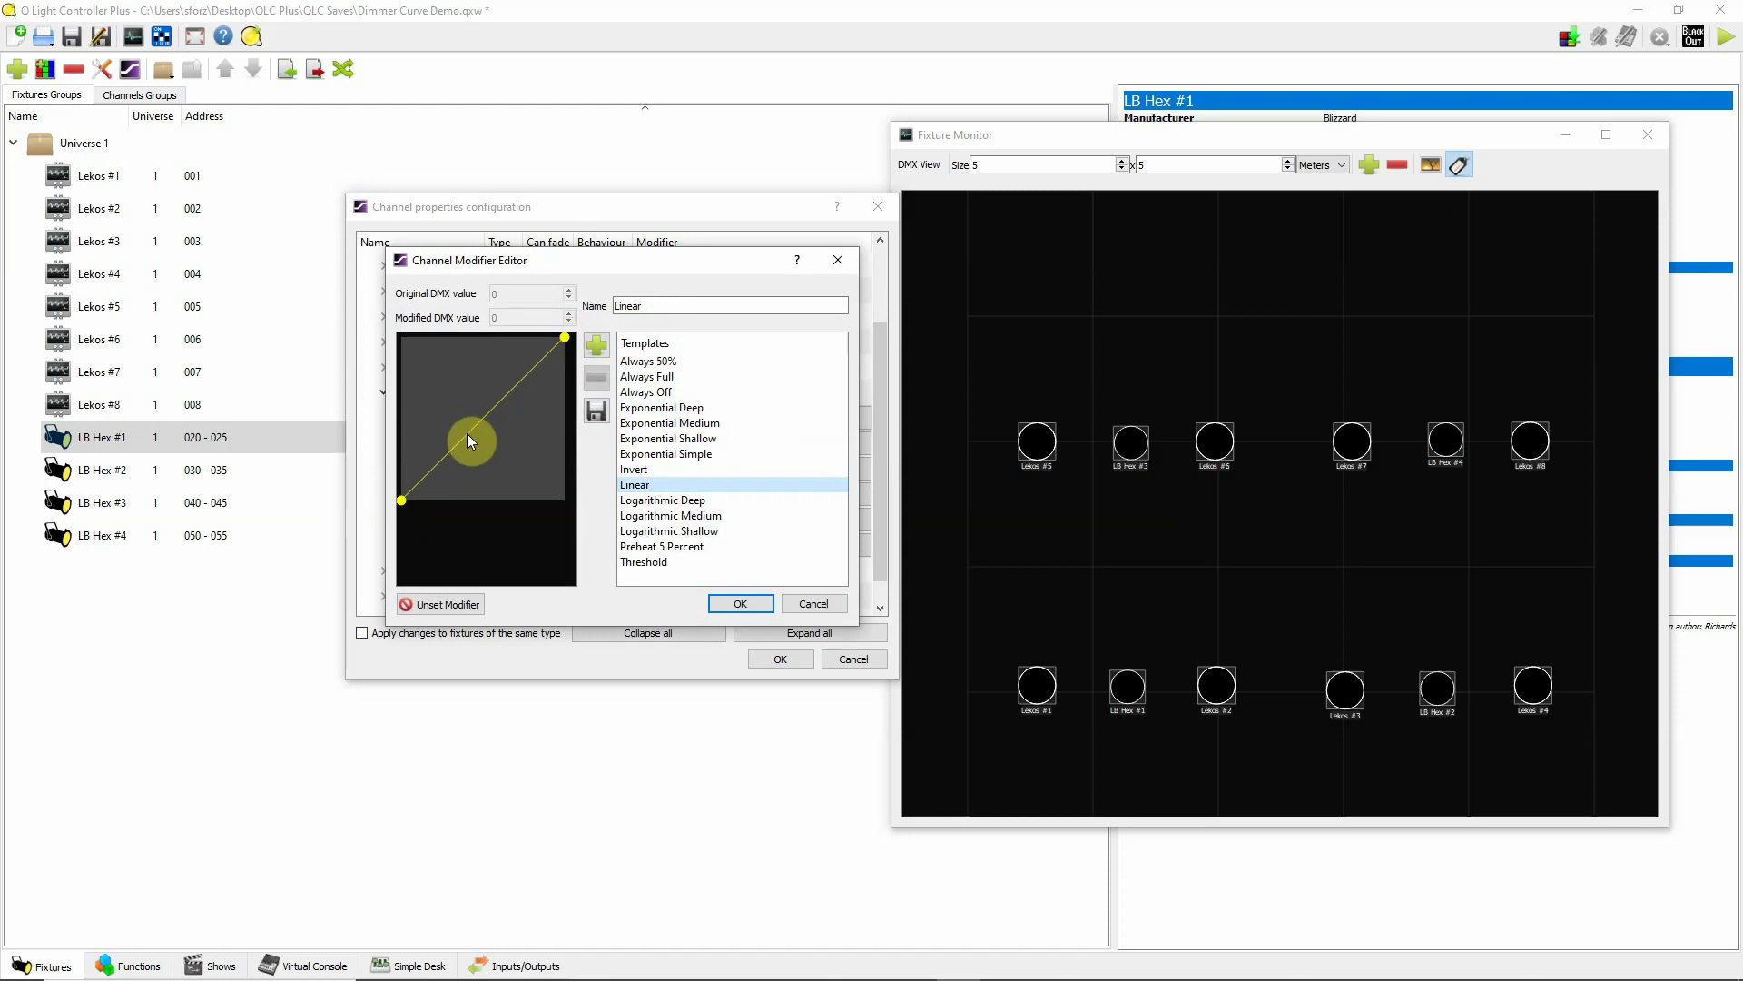
pyautogui.click(710, 412)
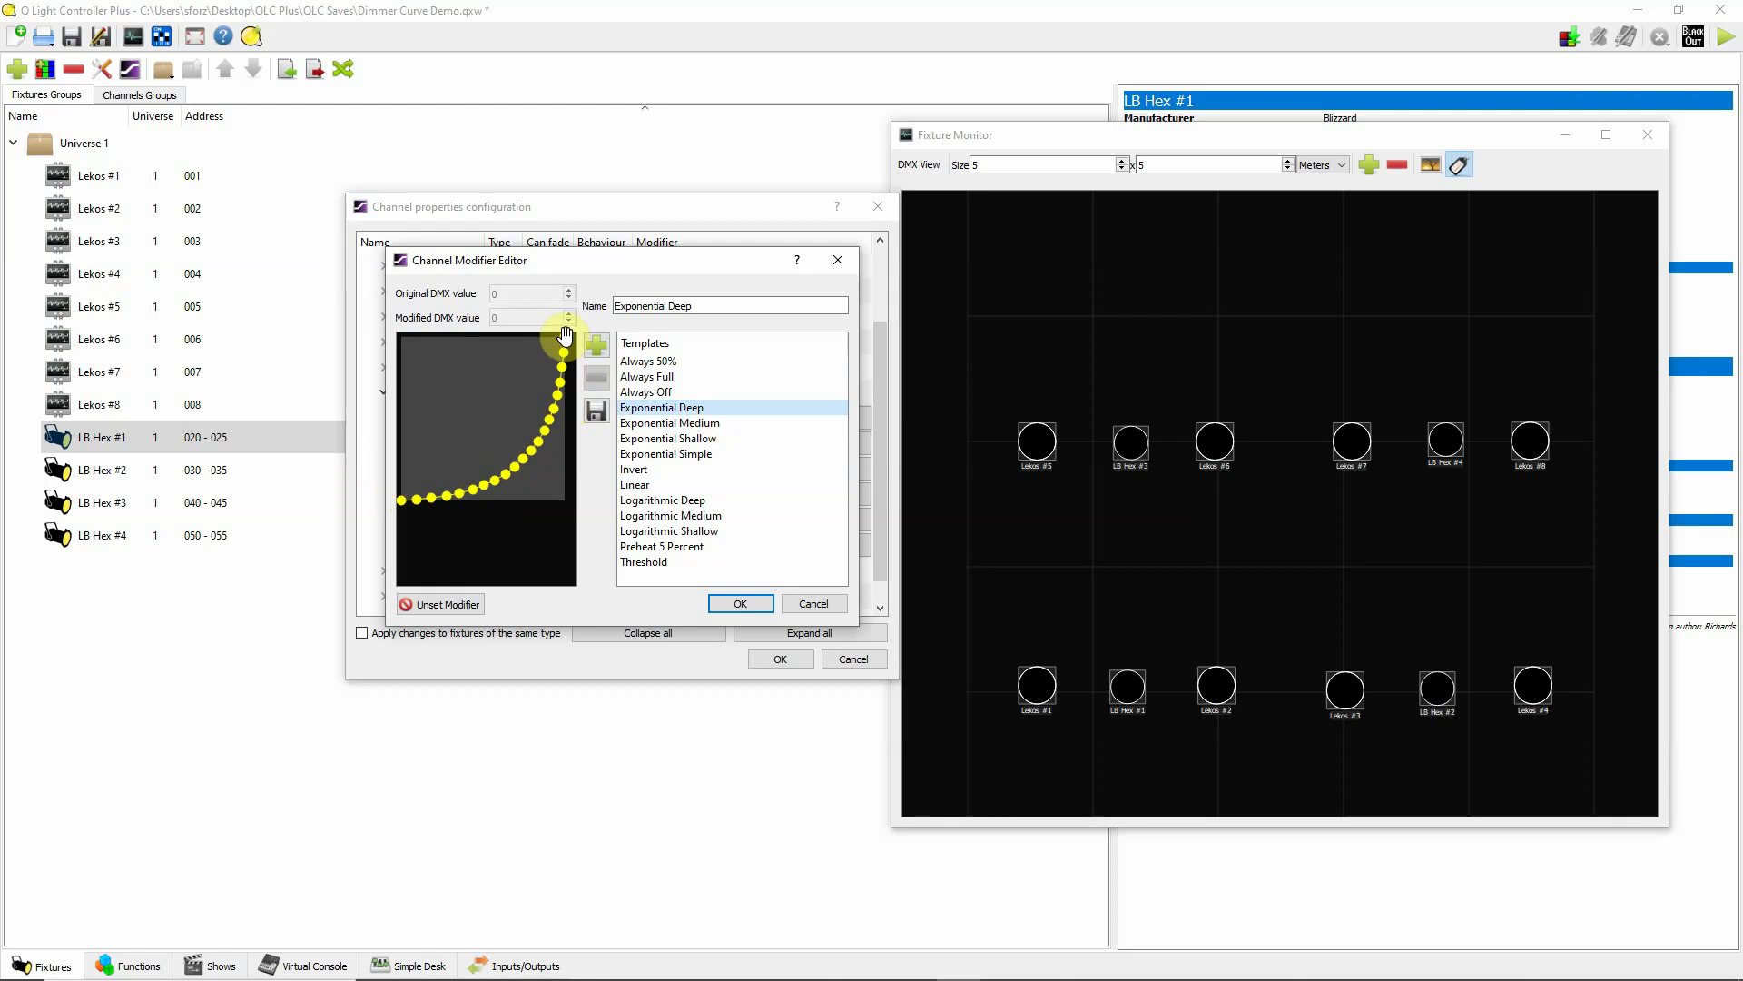
pyautogui.click(714, 424)
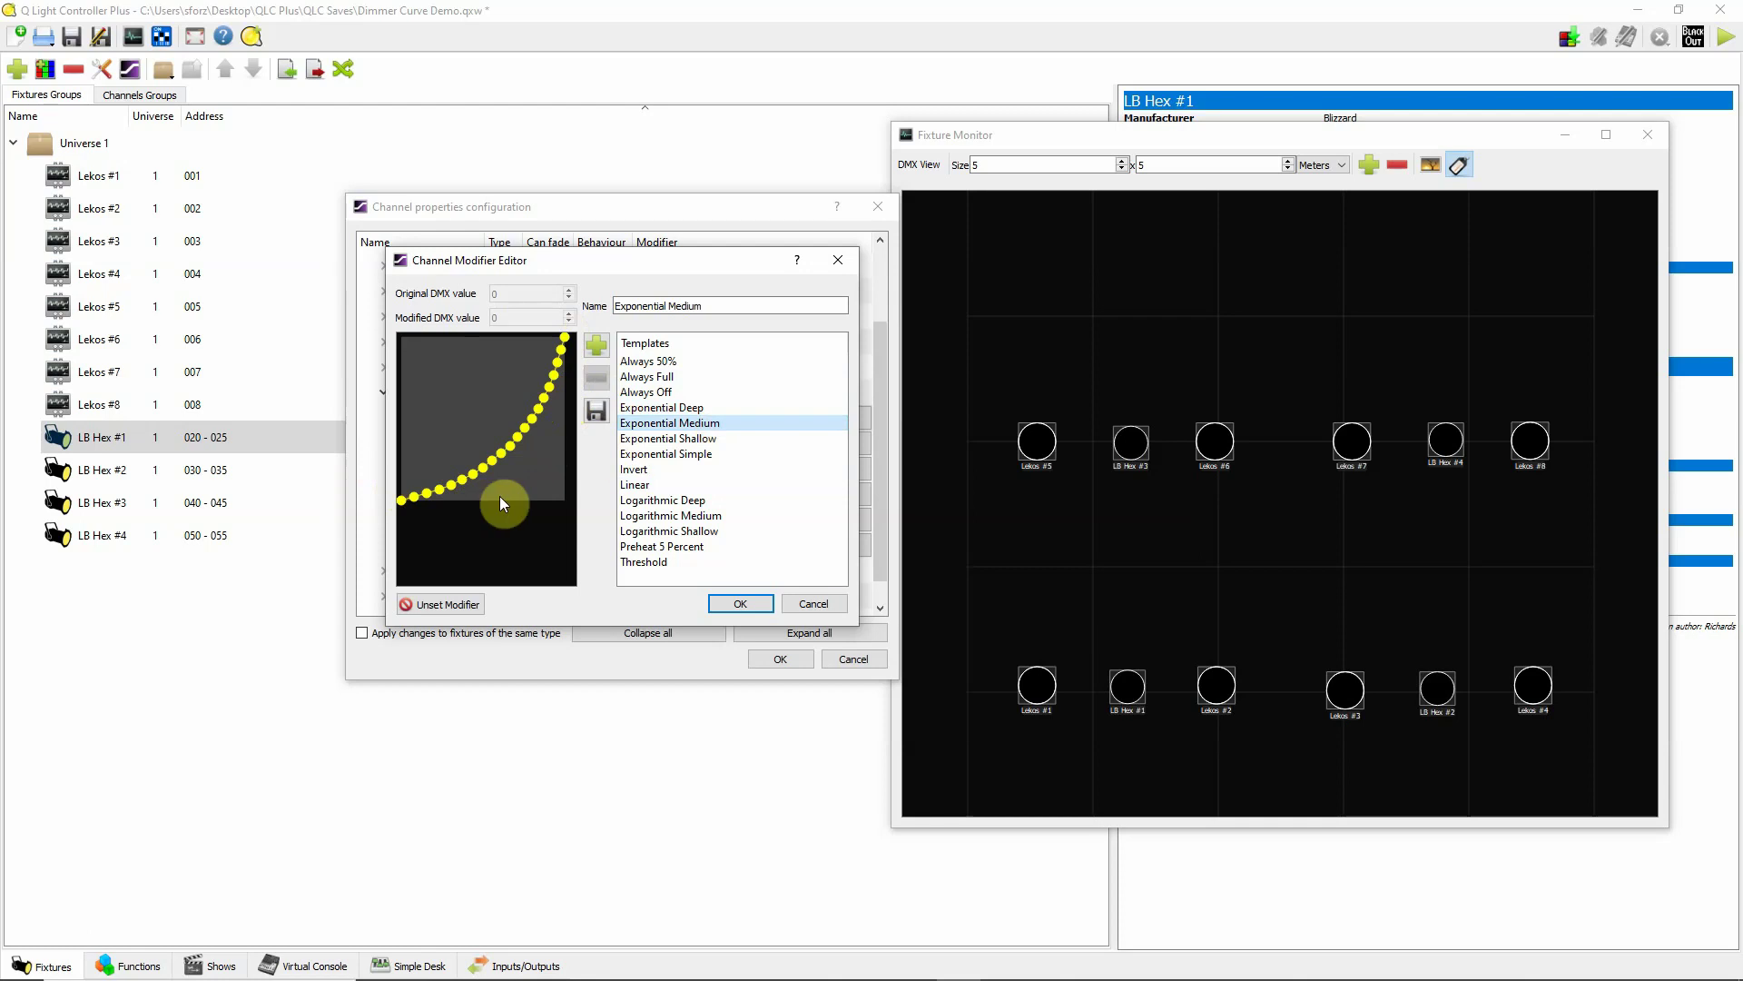
pyautogui.click(708, 440)
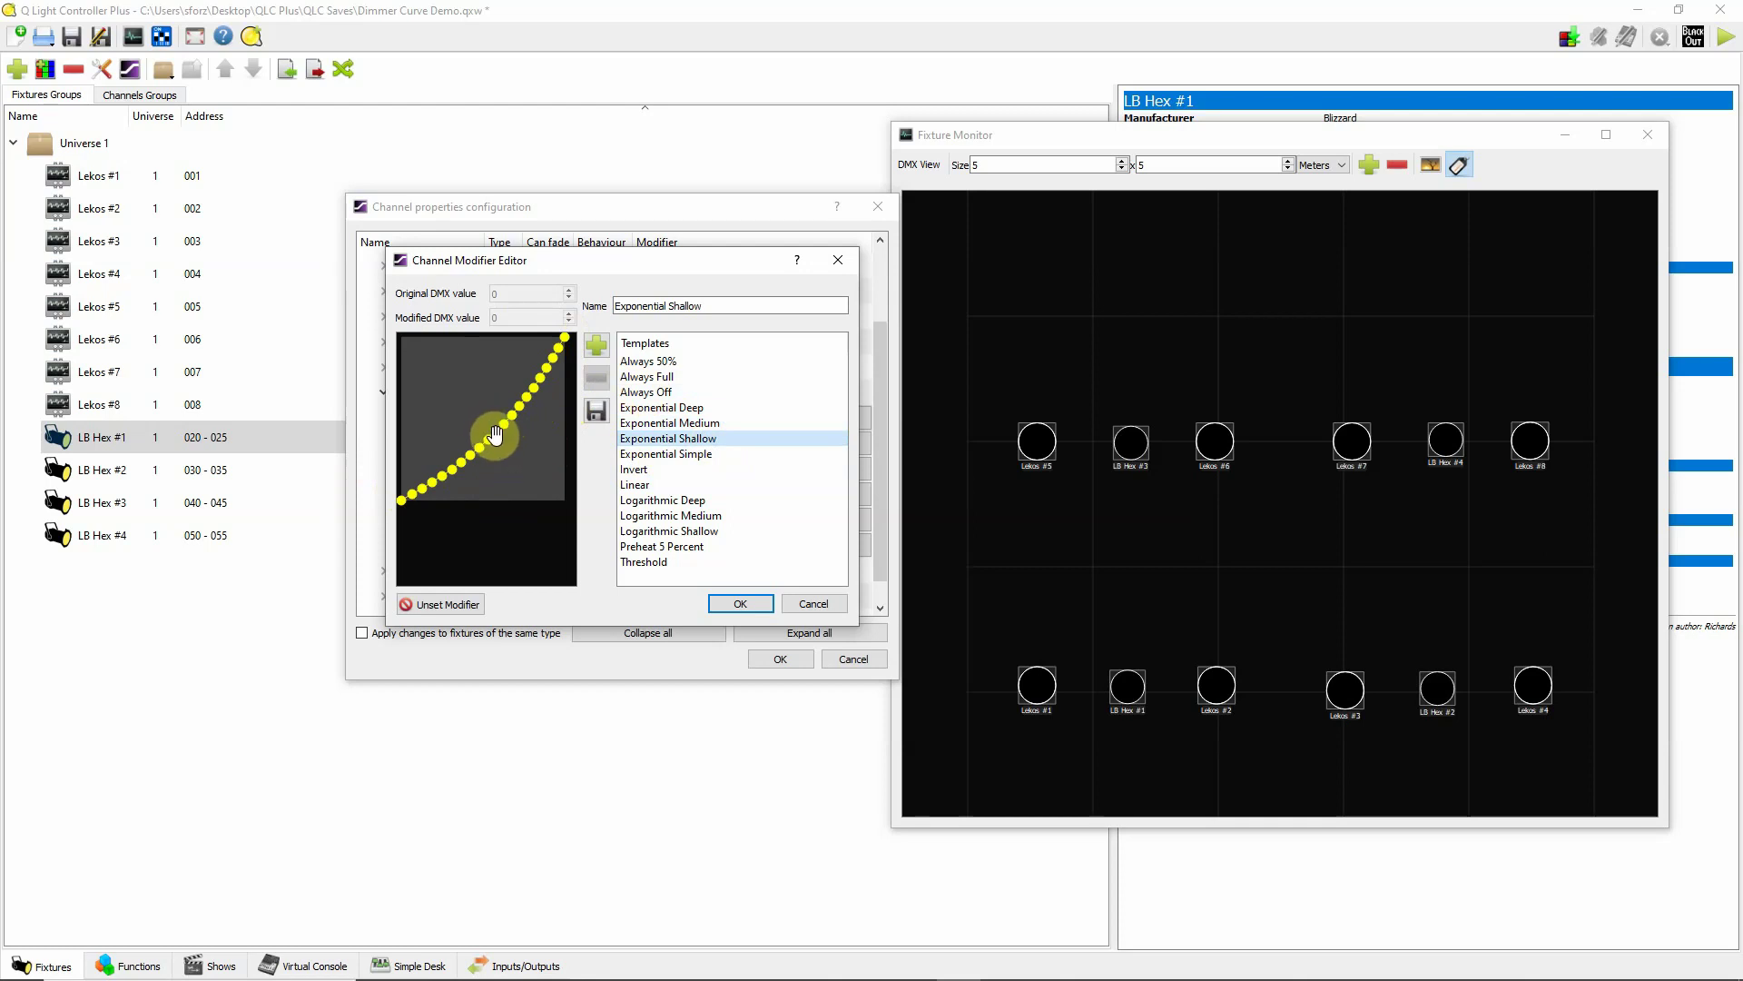
pyautogui.click(701, 423)
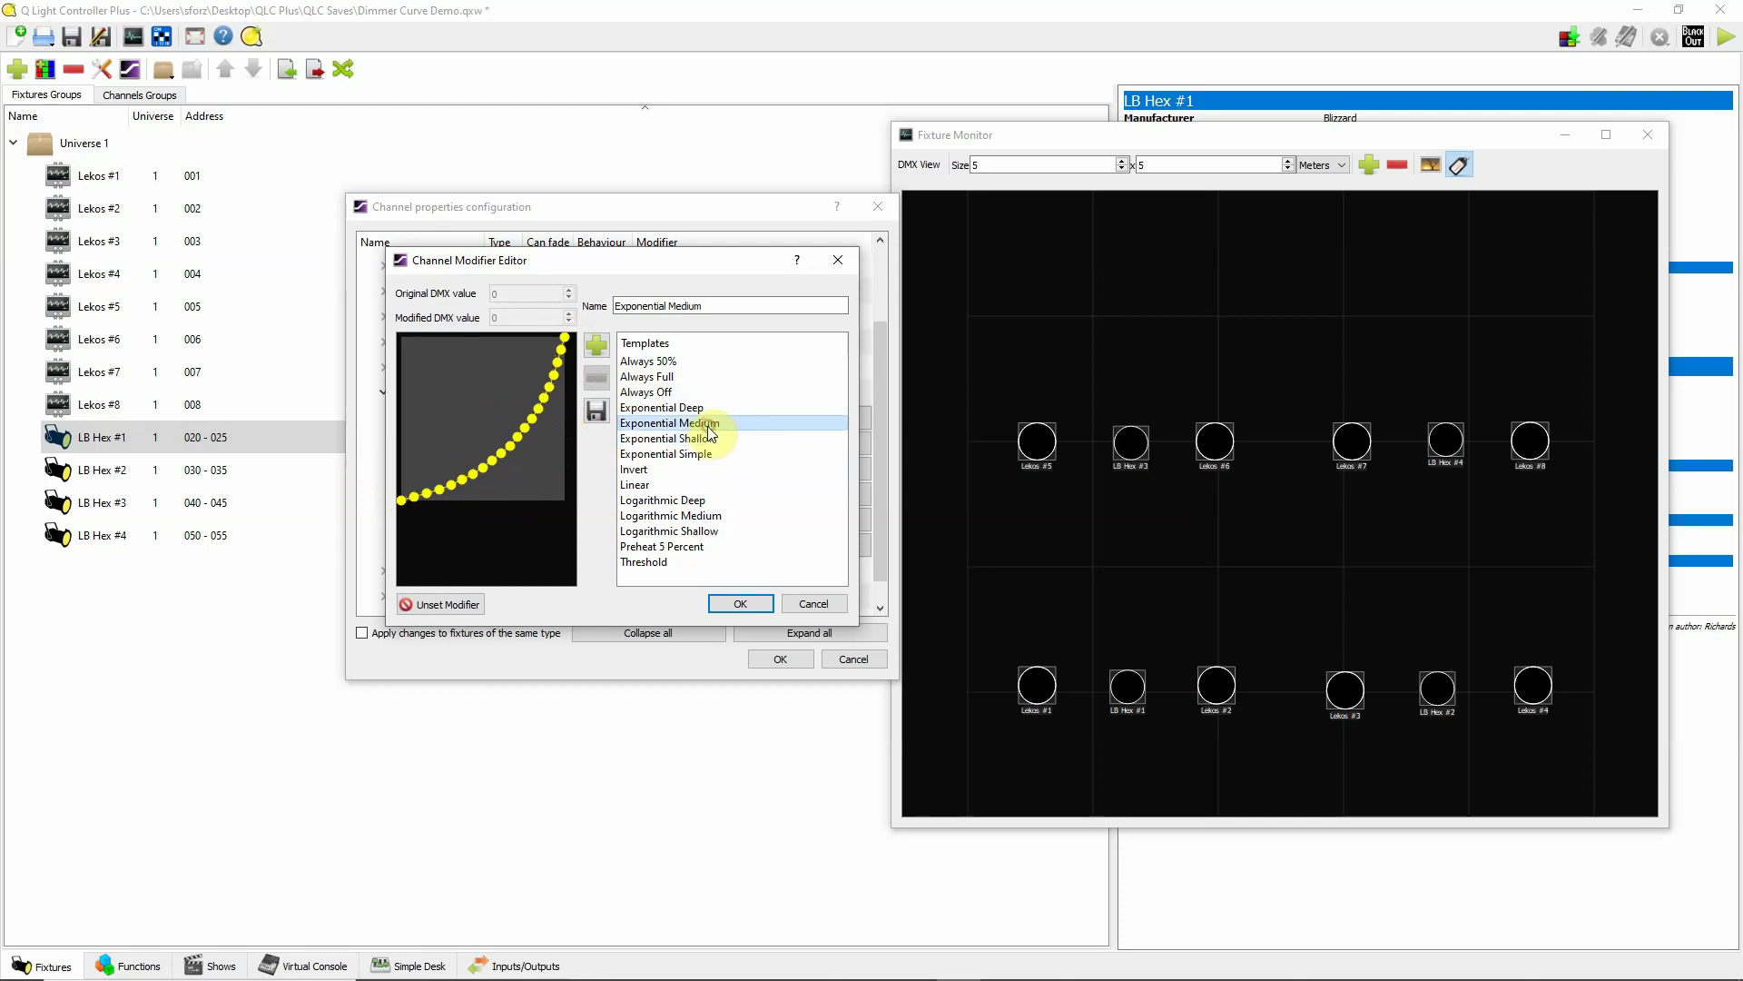
pyautogui.click(695, 408)
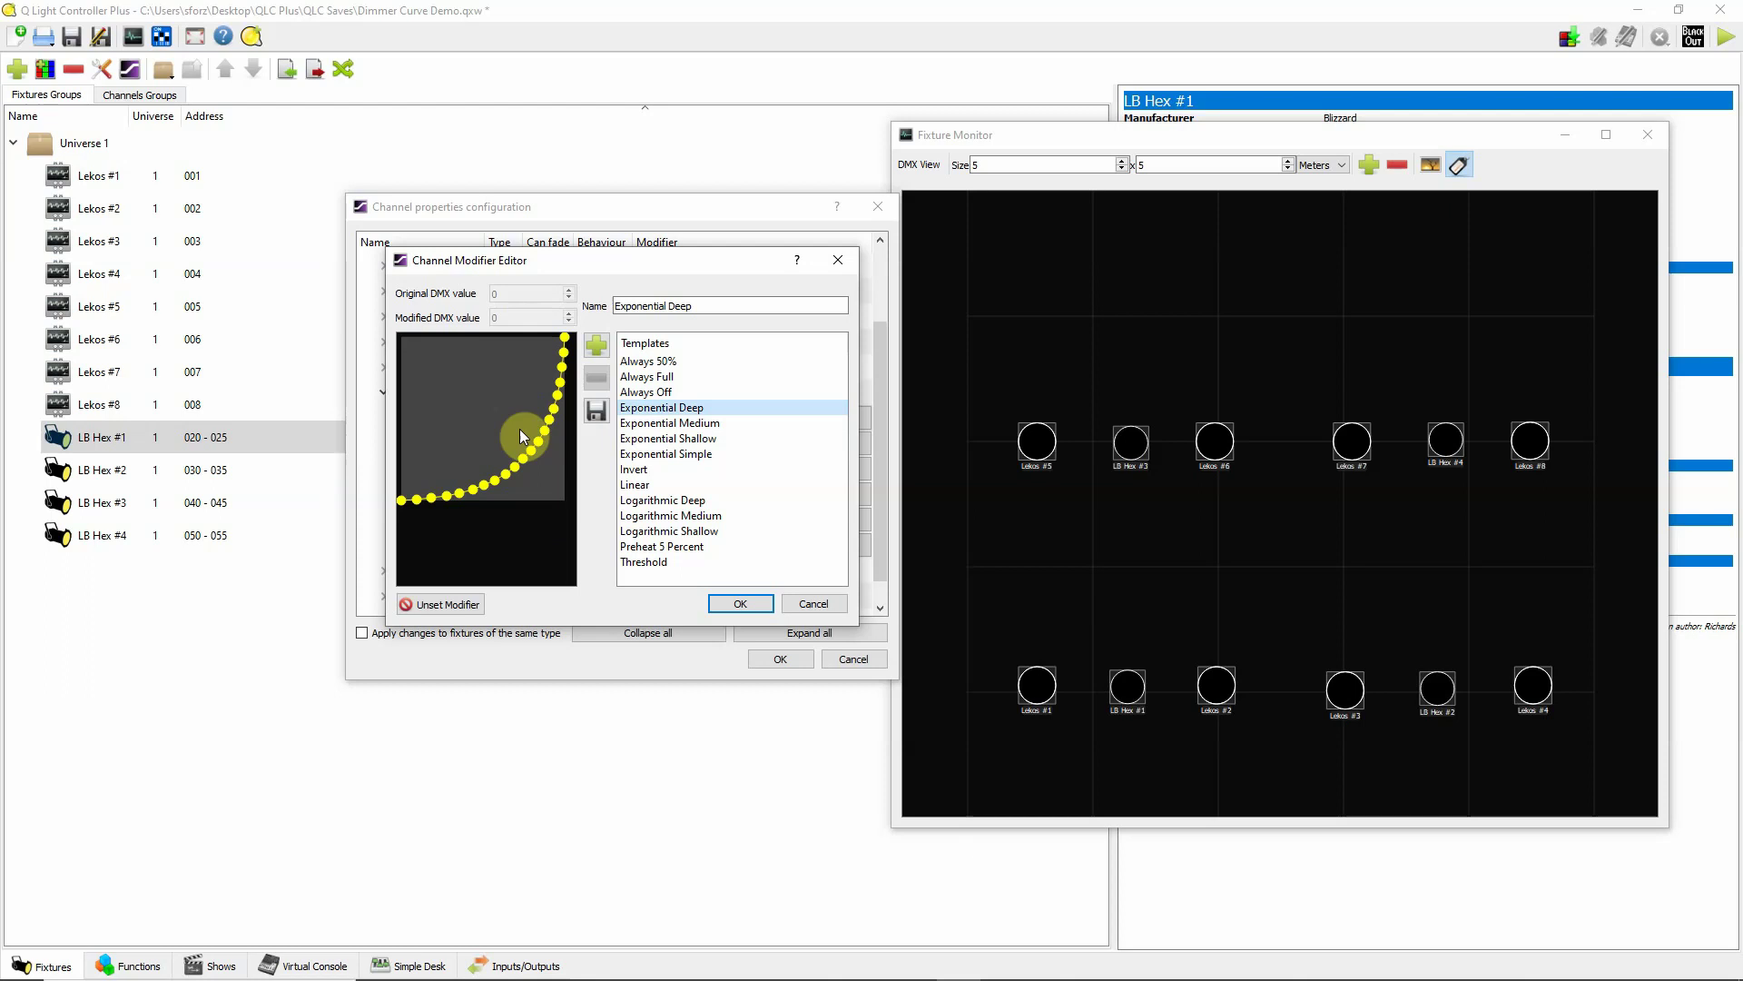
# Compare the Always Full, Always Off and Logarithmic Deep templates, settling on Always 50%.
pyautogui.click(690, 361)
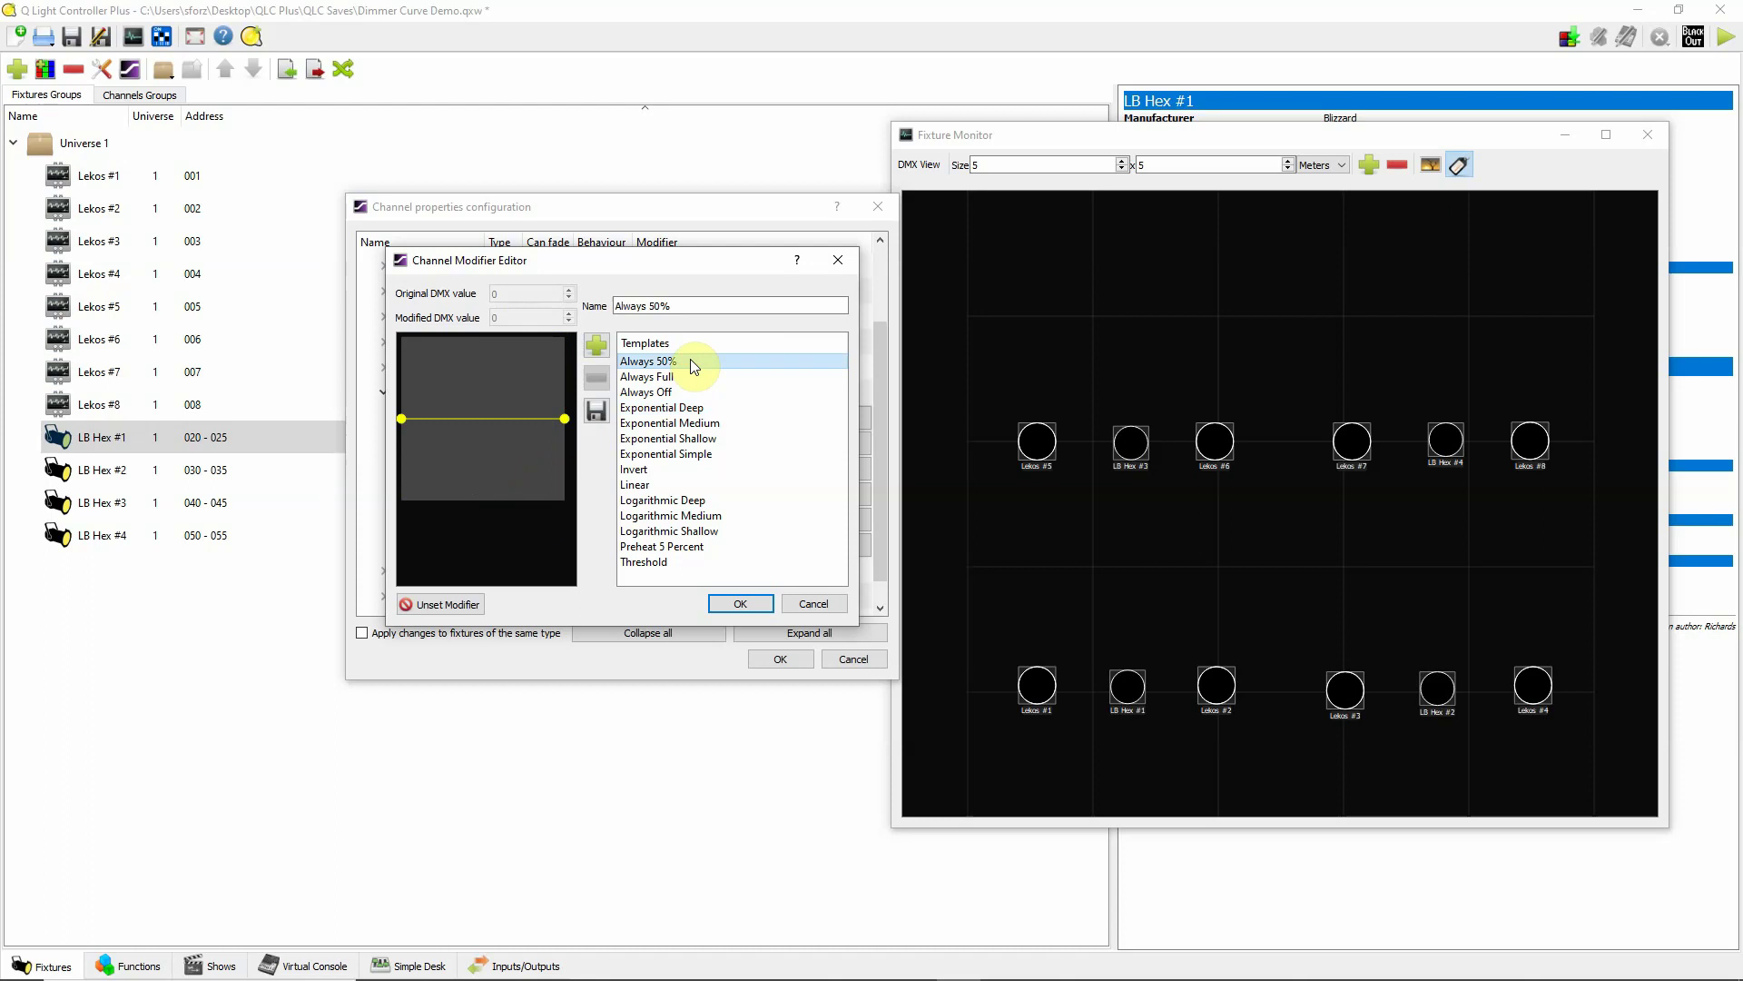
pyautogui.click(676, 376)
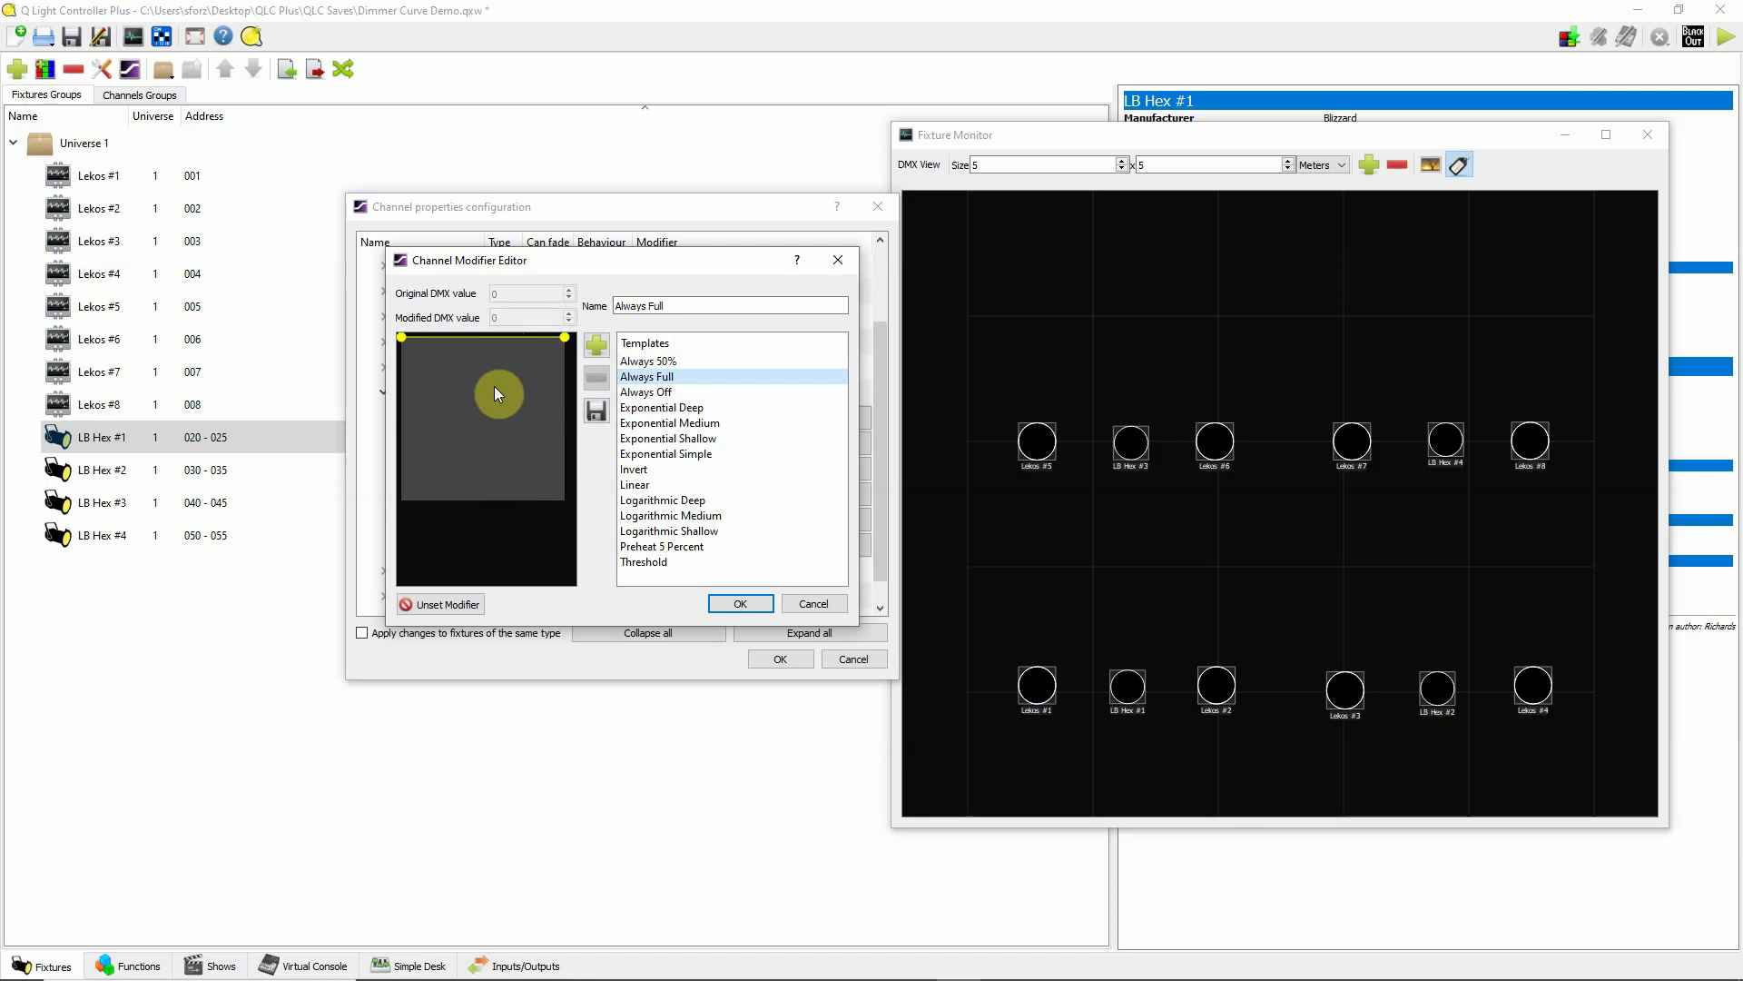
pyautogui.click(691, 363)
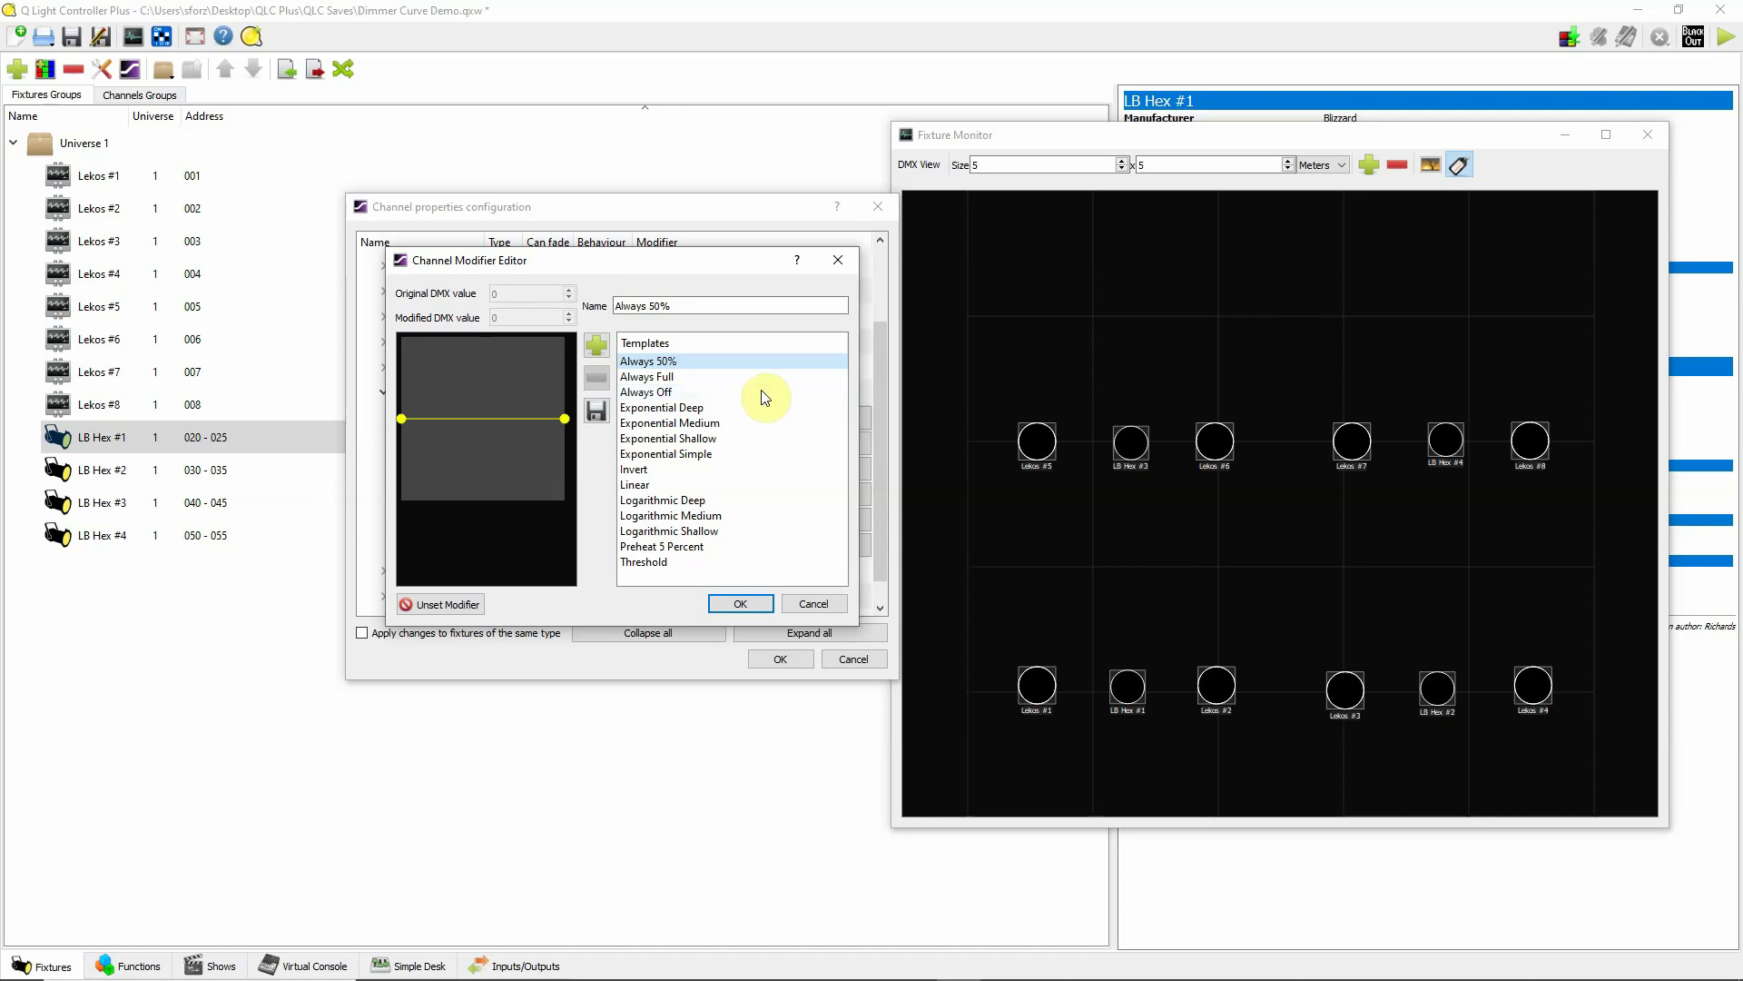
pyautogui.click(701, 393)
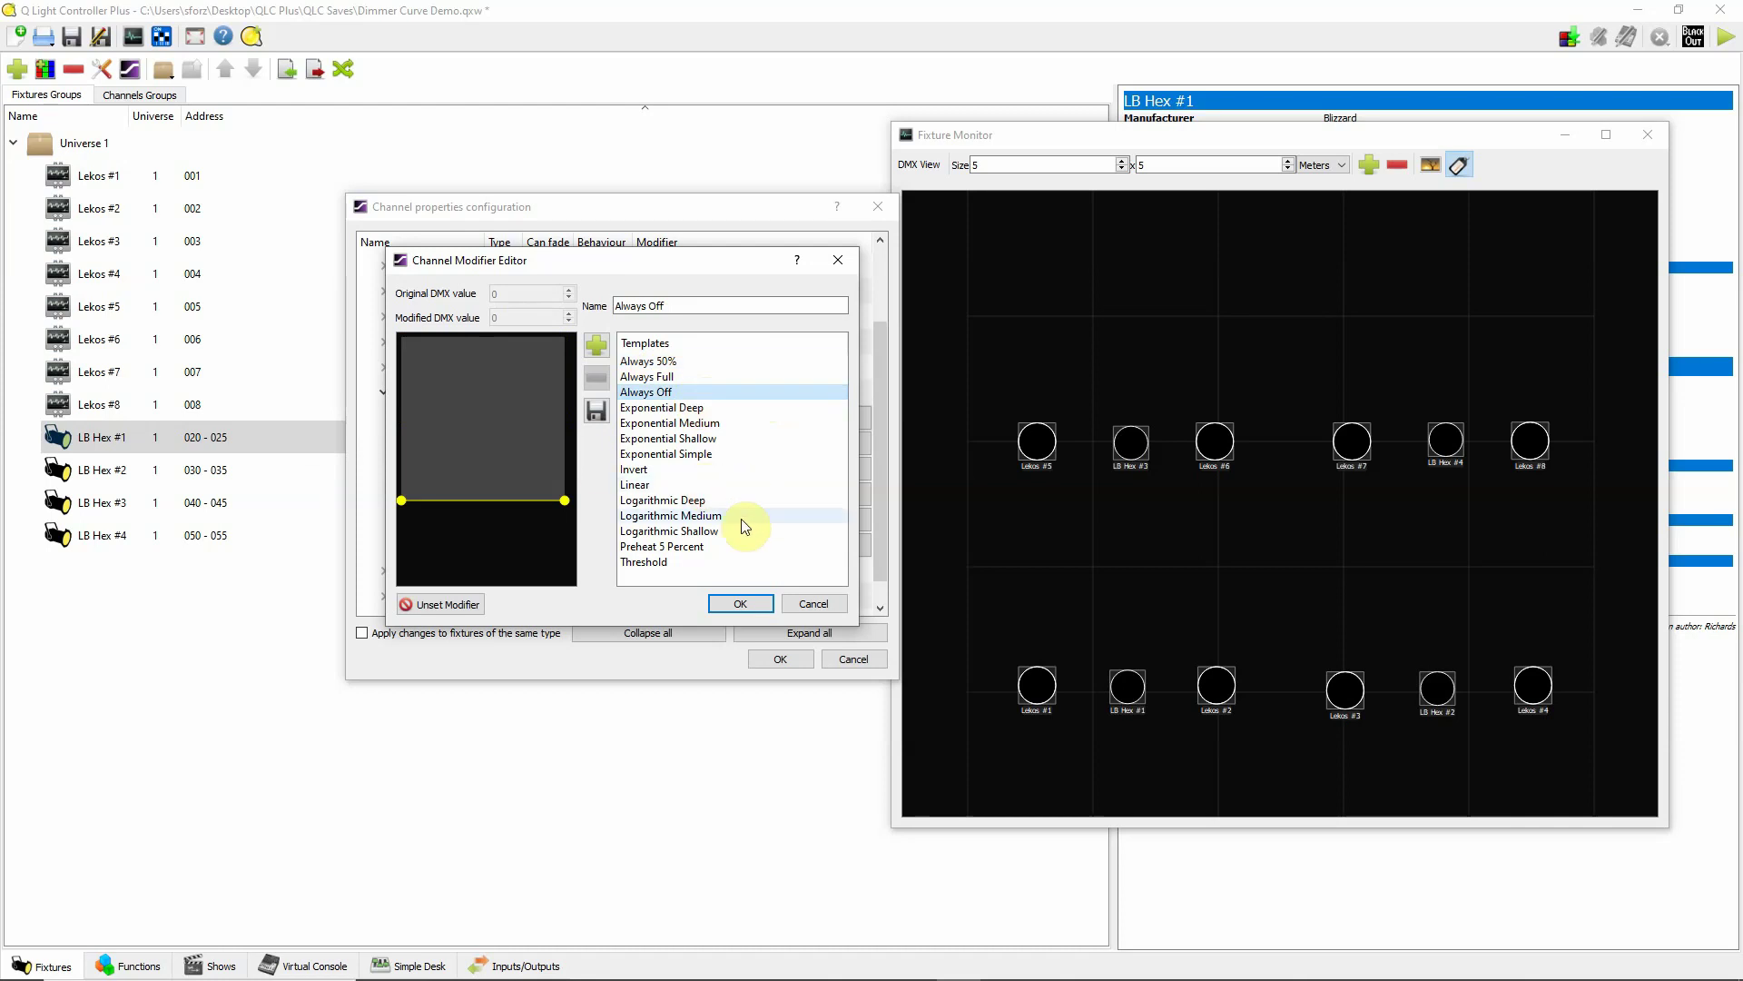
pyautogui.click(718, 501)
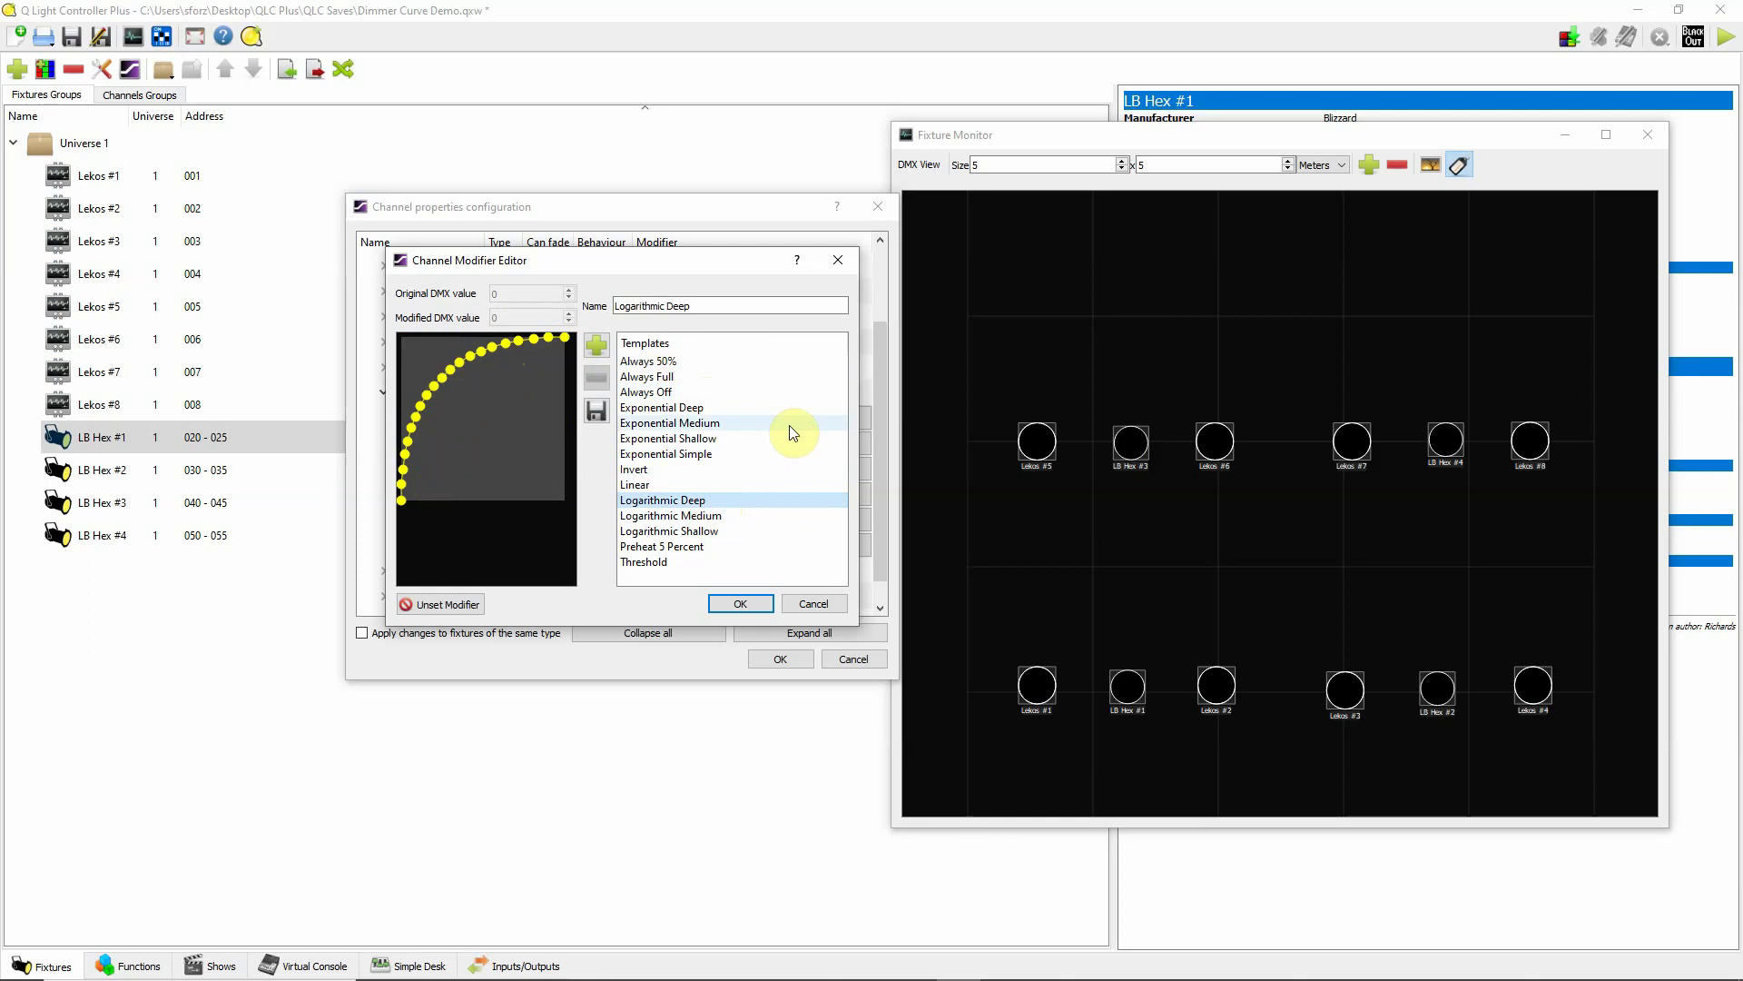
pyautogui.click(697, 363)
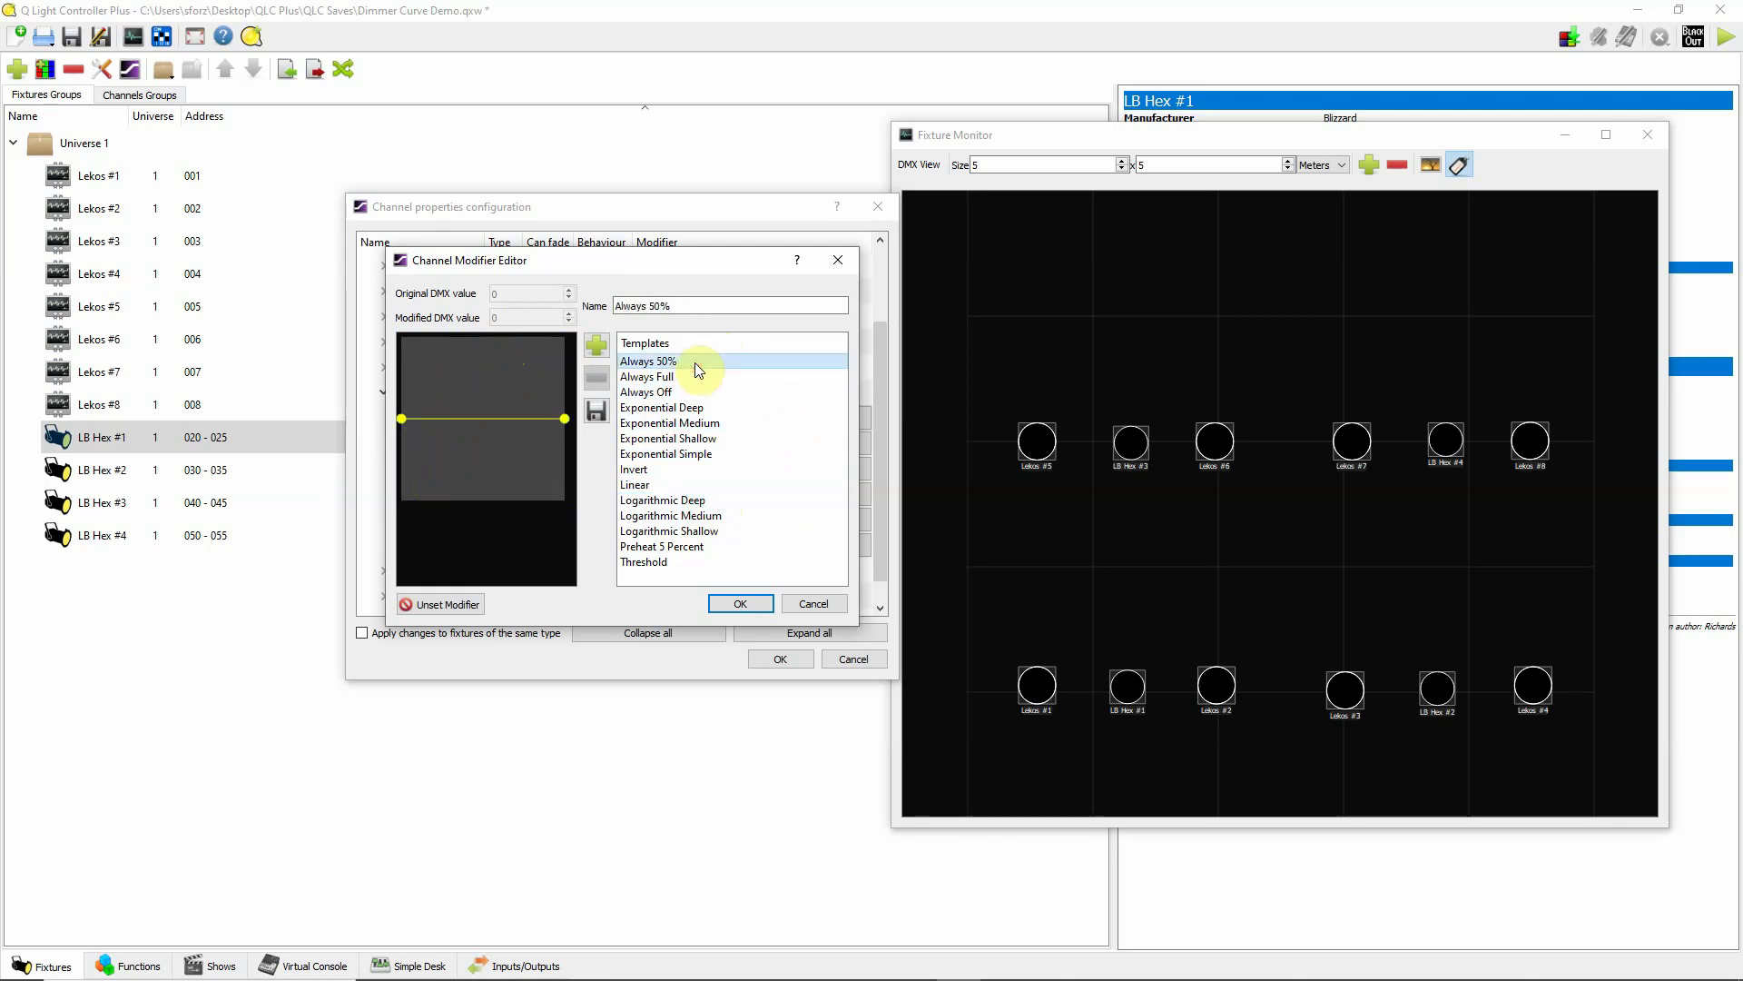
# Add three new points to the Red channel's flat curve.
pyautogui.click(597, 345)
pyautogui.click(598, 345)
pyautogui.click(598, 345)
pyautogui.click(597, 345)
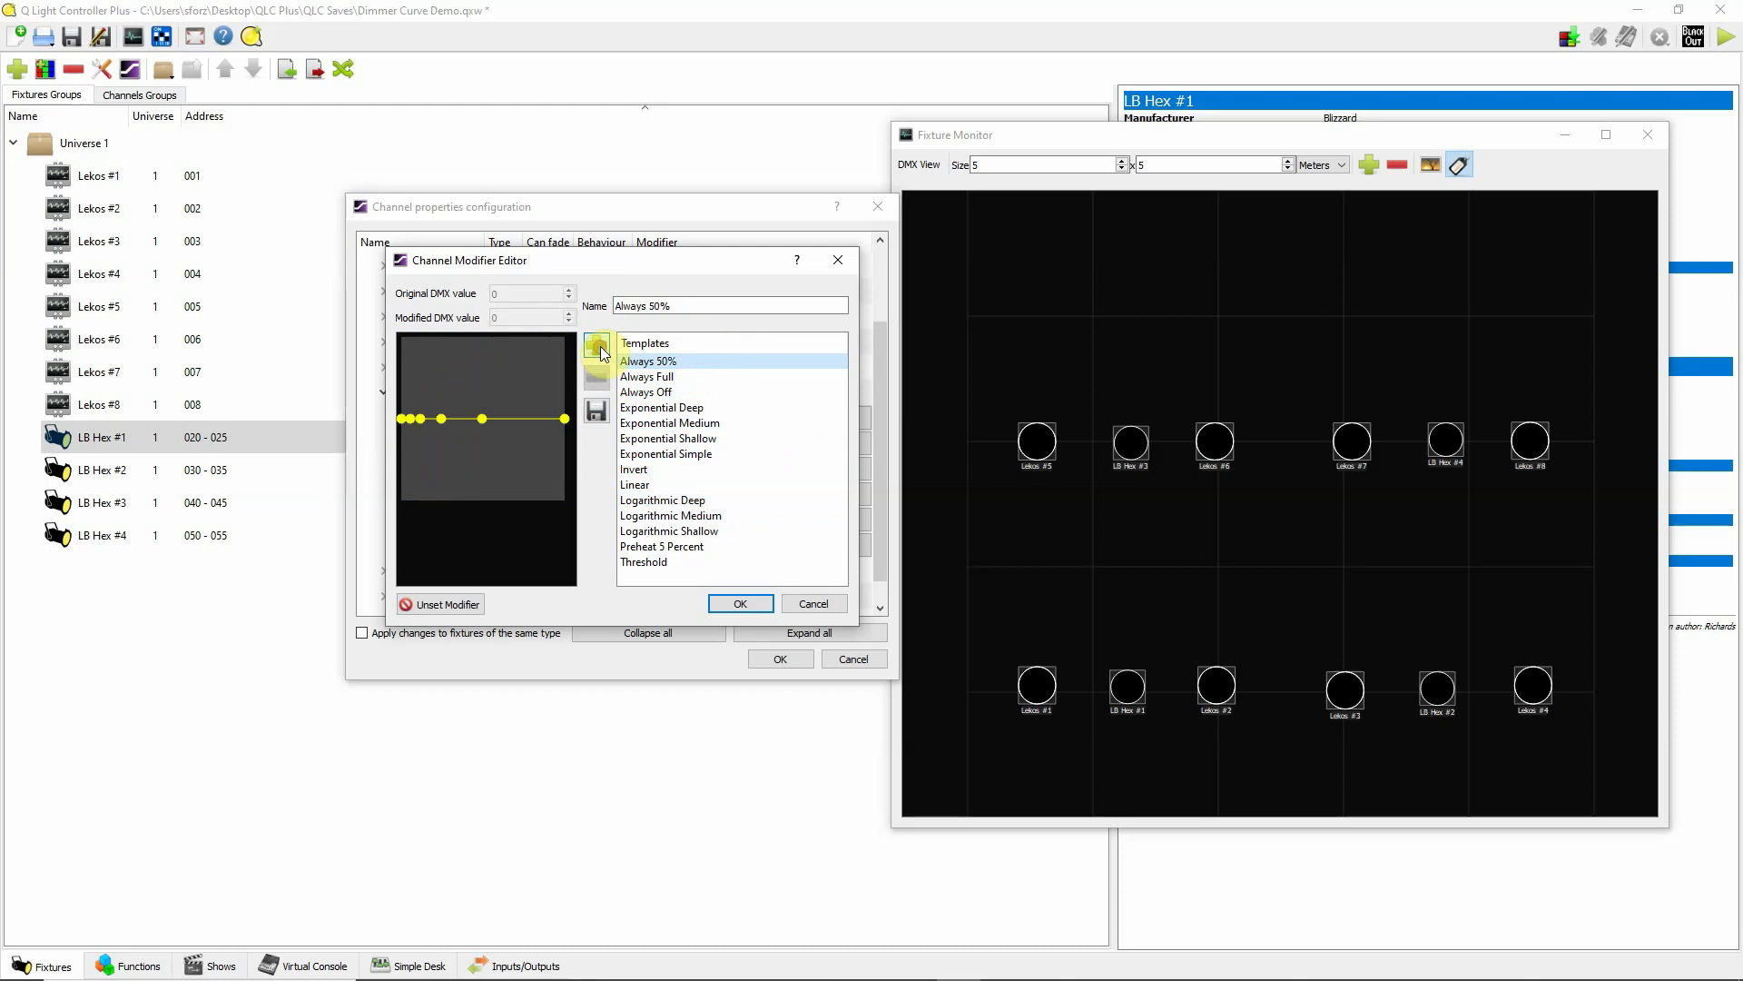
# Drag the points into a gently-then-steeply rising curve, middle point at 201 in, 189 out.
pyautogui.moveTo(482, 418); pyautogui.dragTo(554, 338)
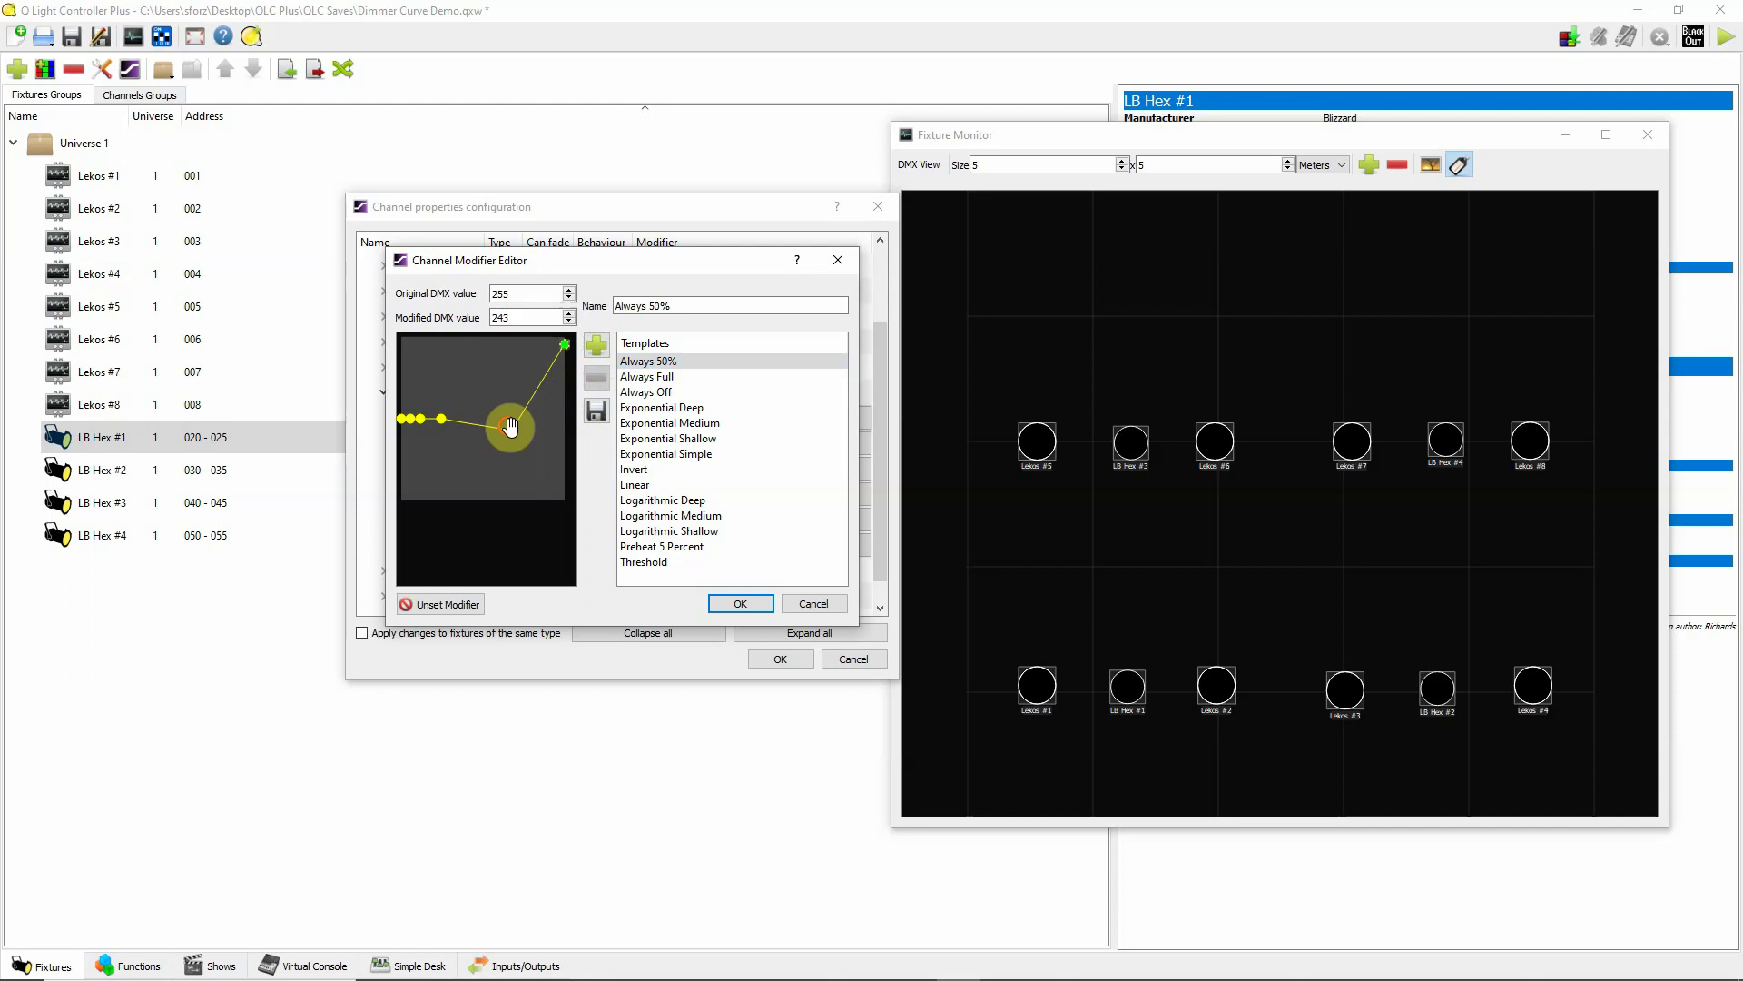
pyautogui.moveTo(512, 430); pyautogui.dragTo(530, 379)
pyautogui.moveTo(441, 419); pyautogui.dragTo(551, 391)
pyautogui.click(420, 419)
pyautogui.click(402, 421)
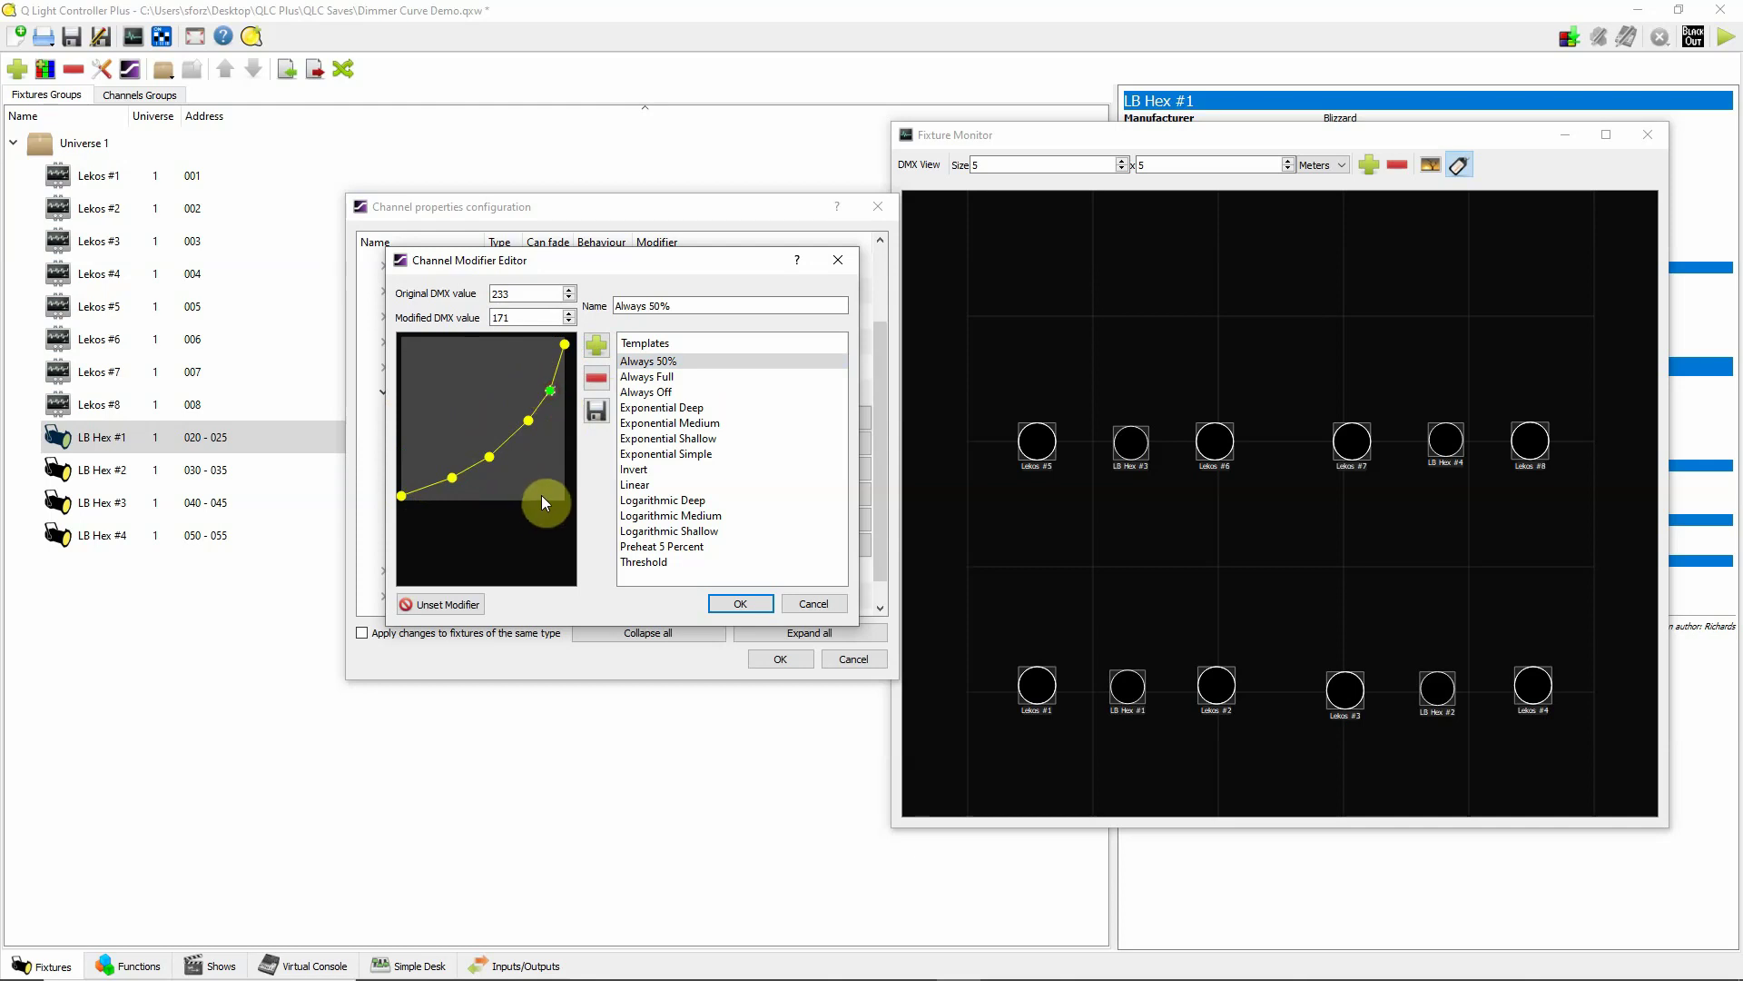